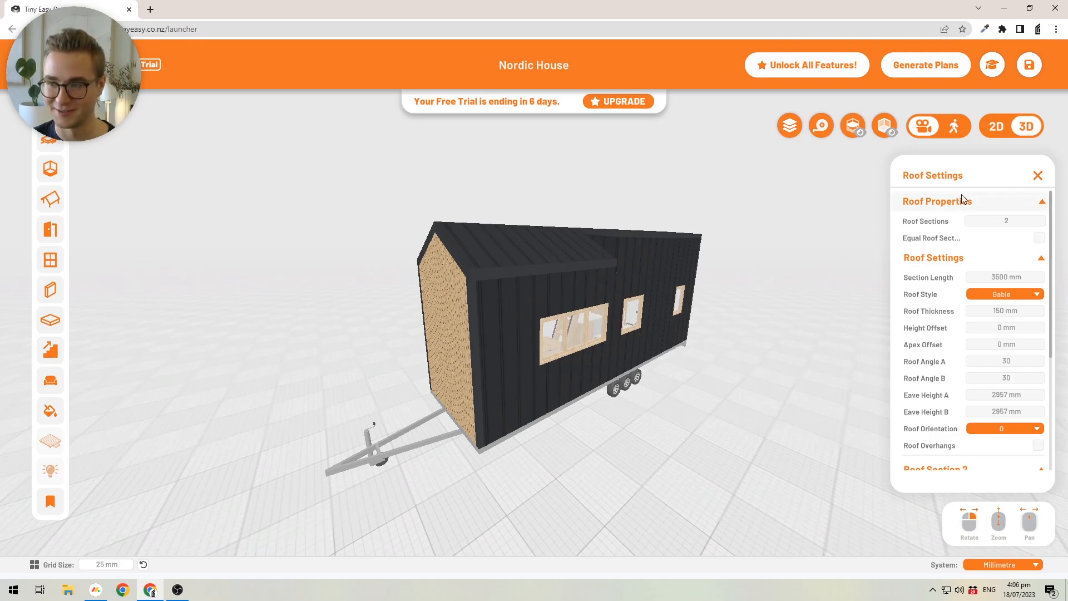
Step: Close the roof settings and inspect the house's exterior on the side with the glazed sliding door
click(1039, 175)
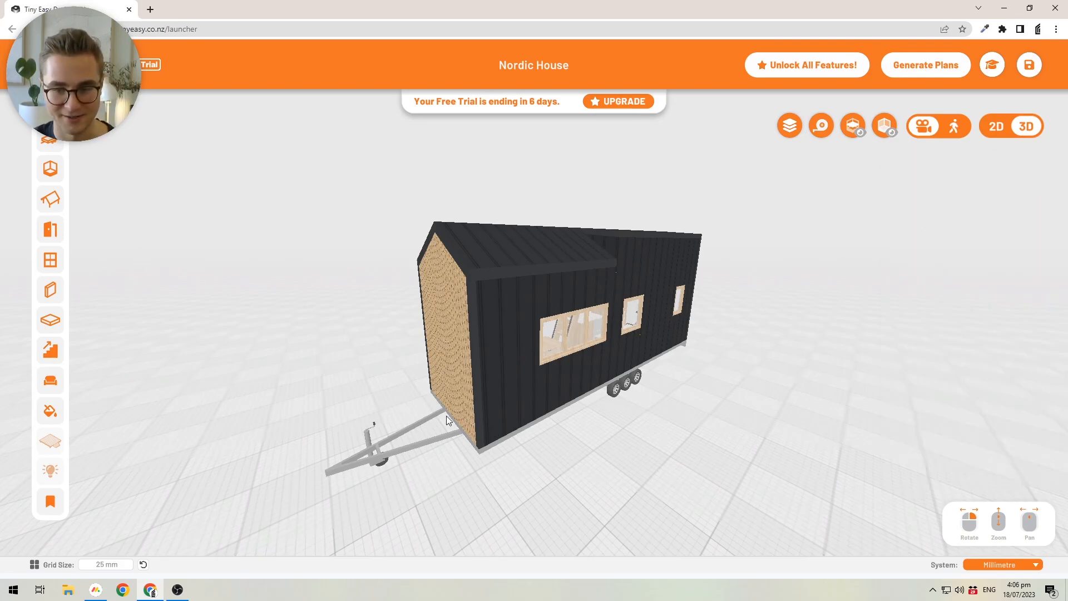
drag(359, 382, 439, 308)
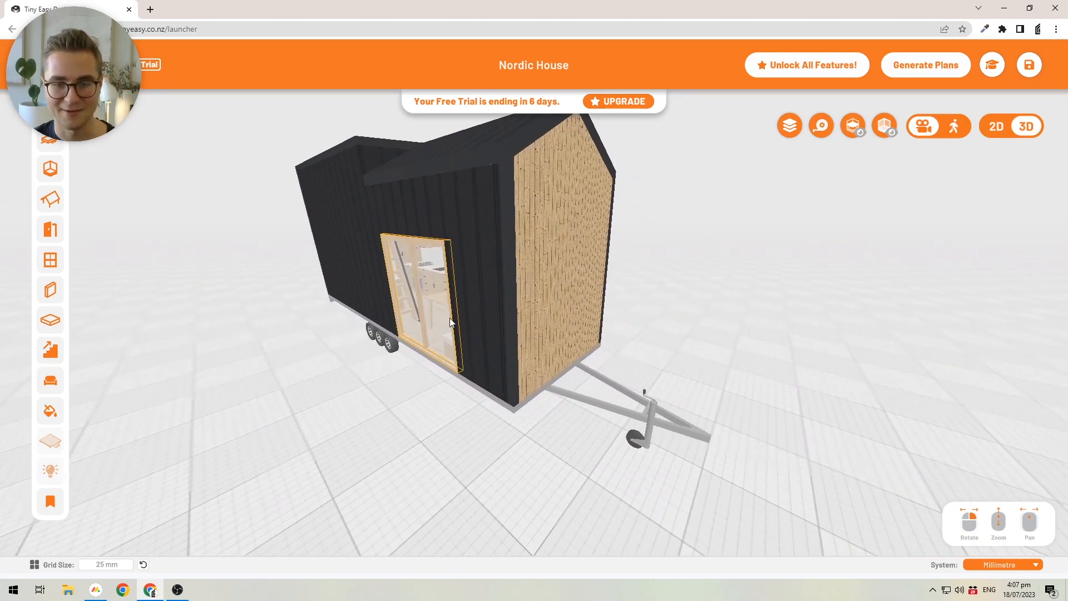
drag(555, 305, 539, 325)
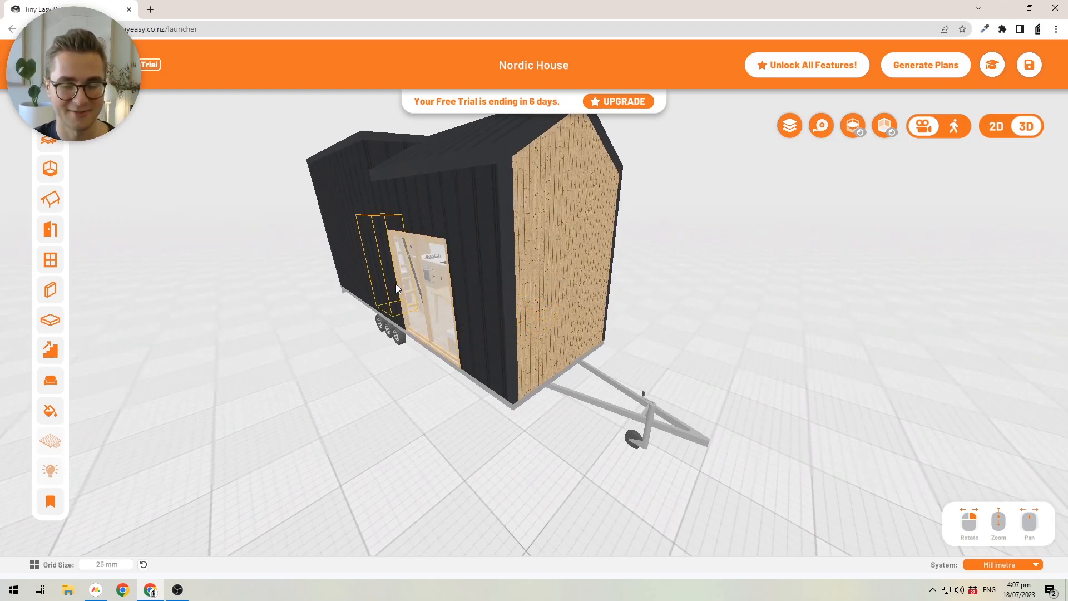
right_drag(466, 338, 528, 331)
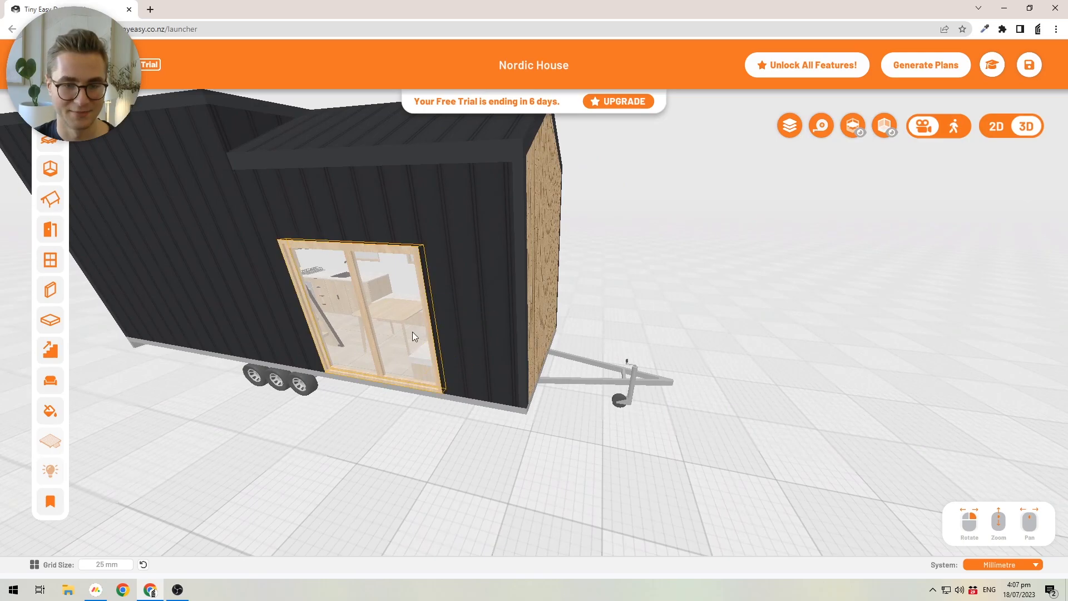
drag(437, 324, 651, 343)
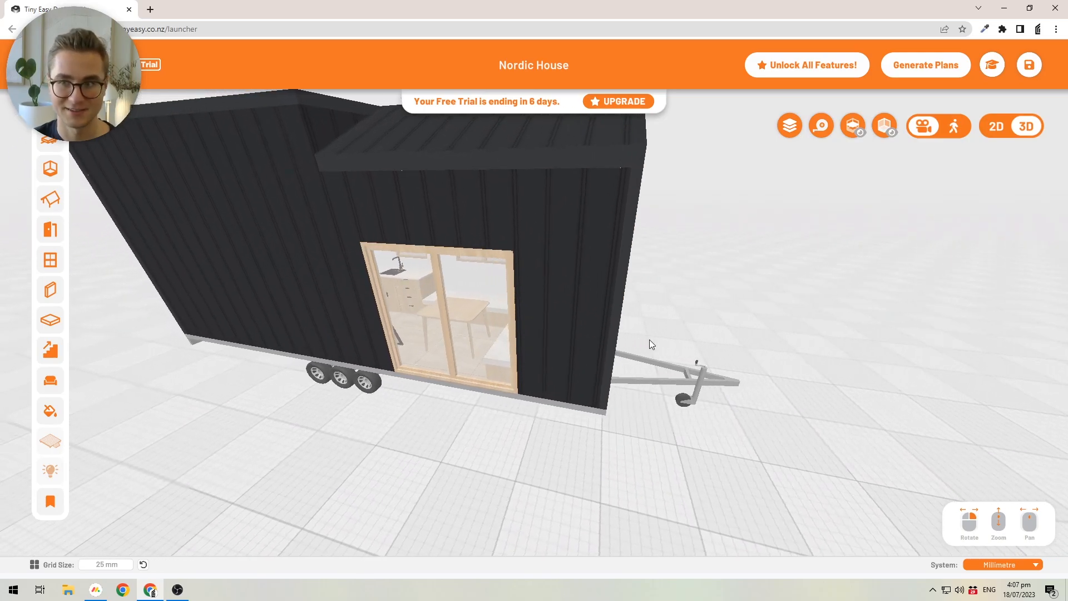
Step: Temporarily hide the near walls to inspect the interior layout around the dining table, then show the walls again
click(887, 126)
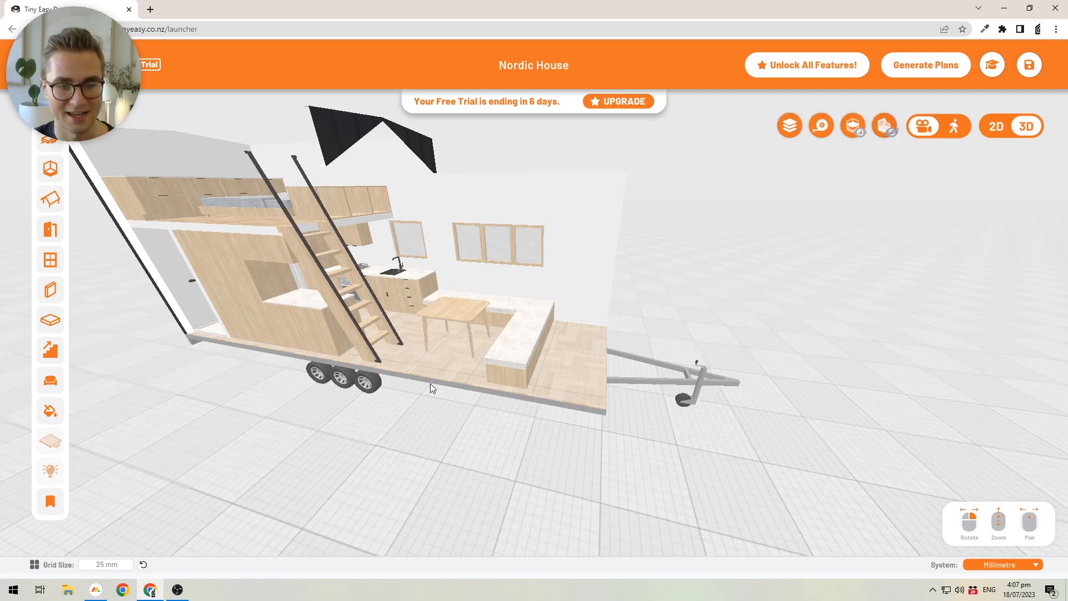
click(459, 316)
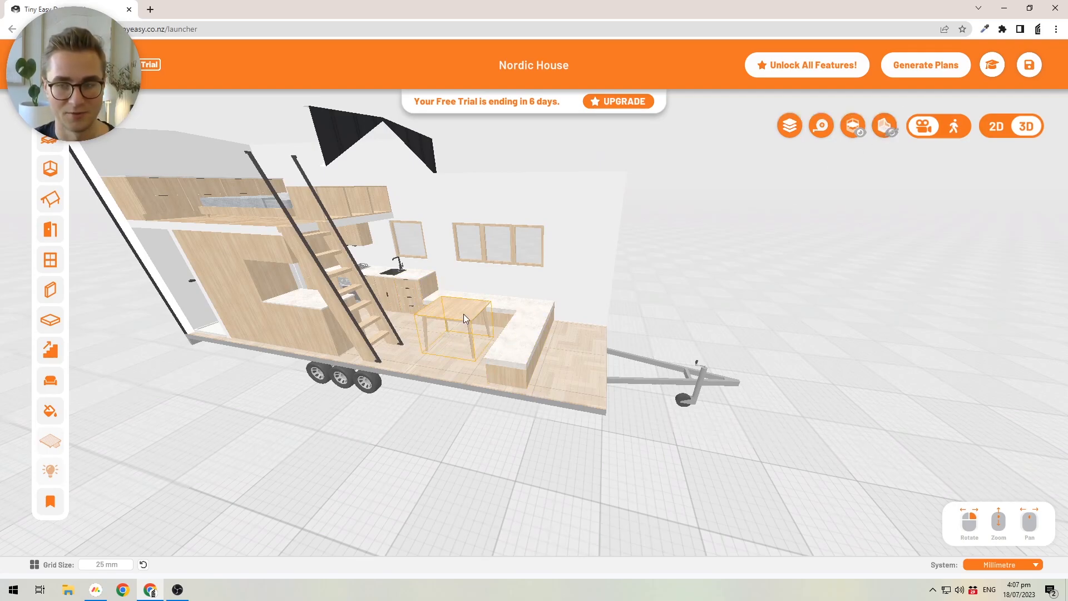
click(887, 130)
scroll(773, 350, up, 5)
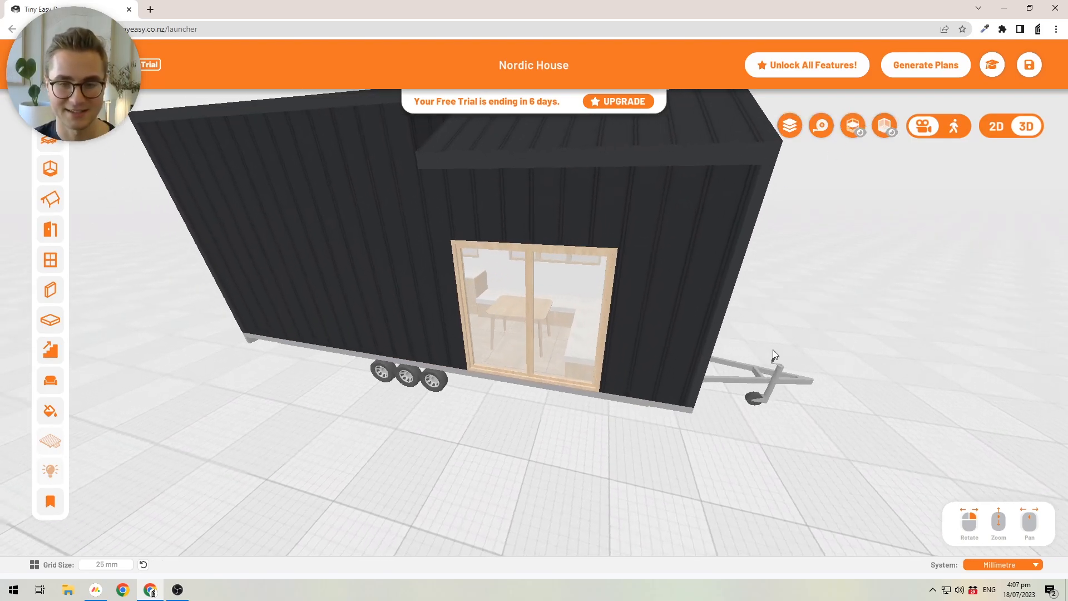
Step: Set the width of the two-panel exterior door to 2500 mm
click(544, 310)
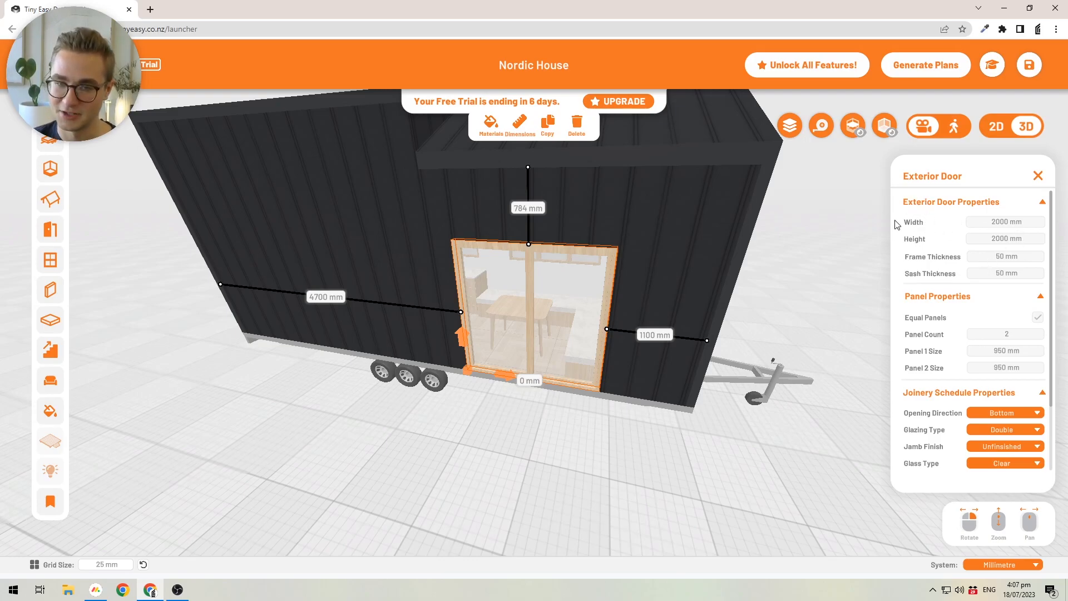
click(1000, 222)
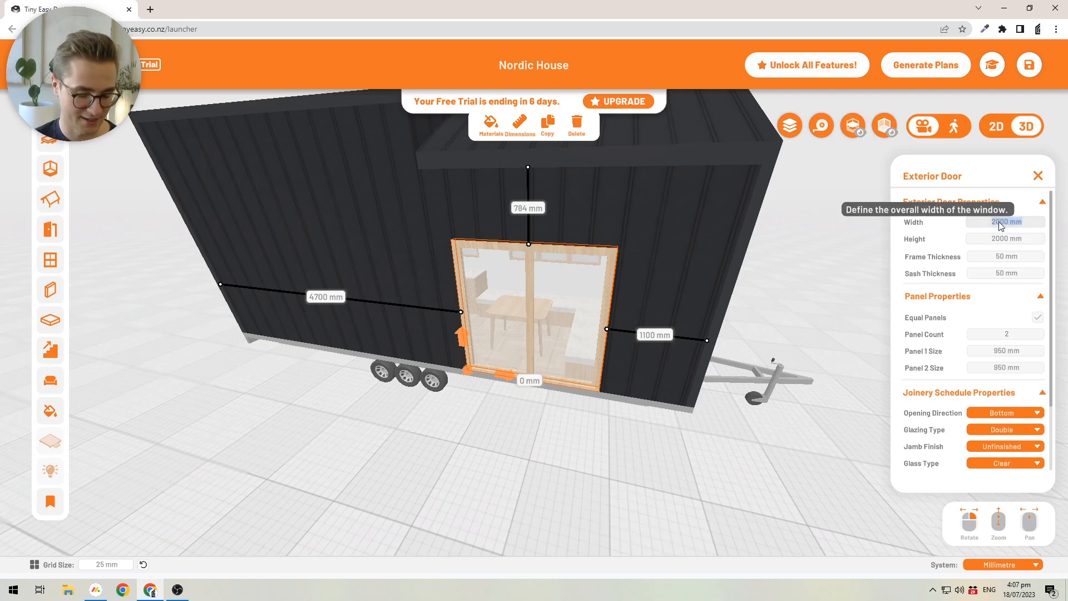
text(2500)
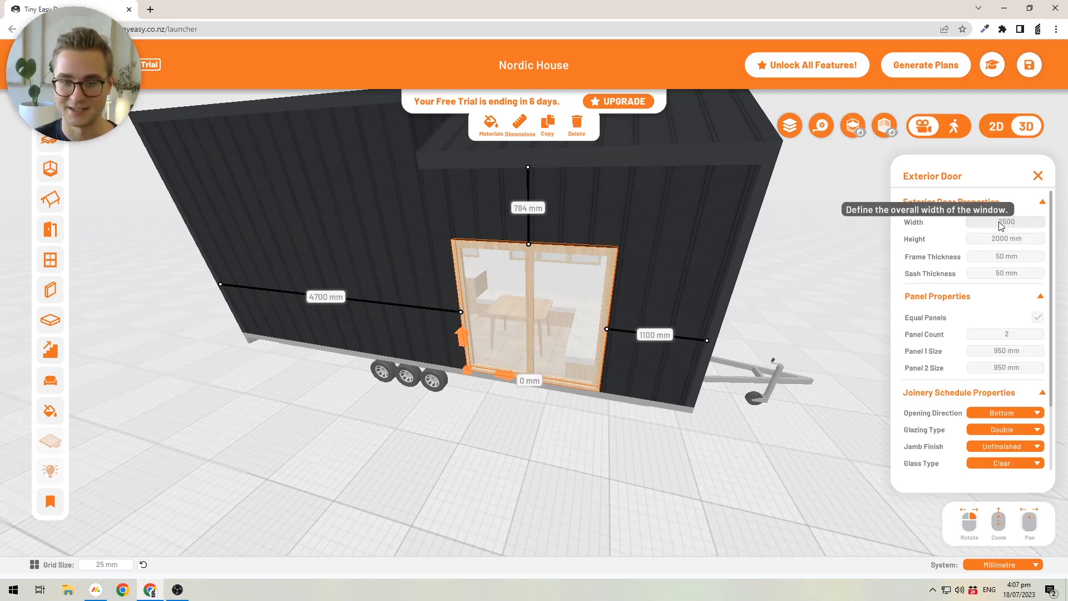
key(Return)
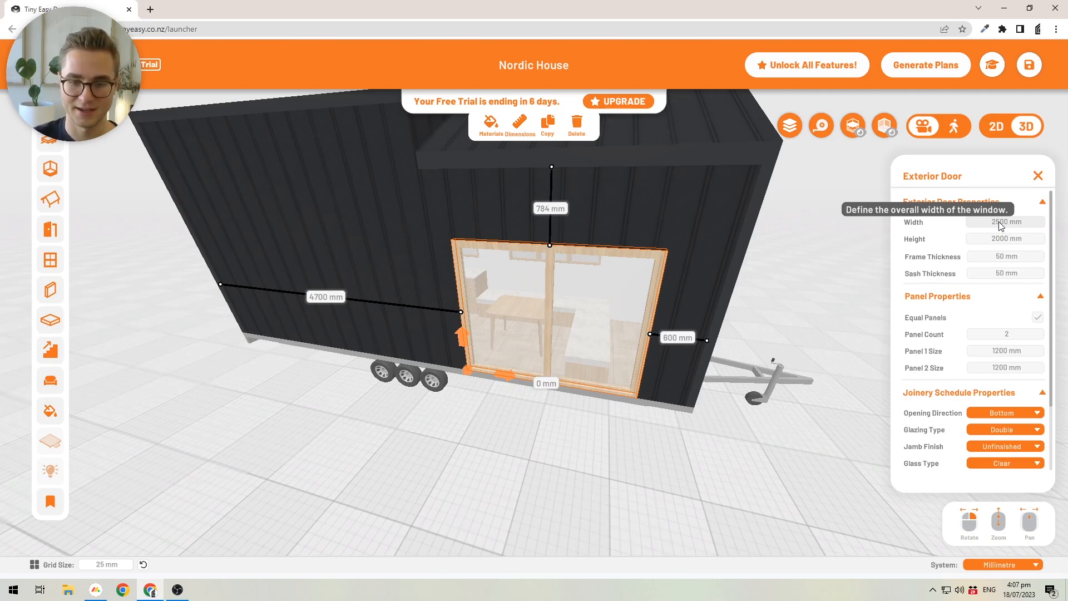
Step: Try a 3000 mm width on the exterior door, then set the width back to 2500 mm
text(3000)
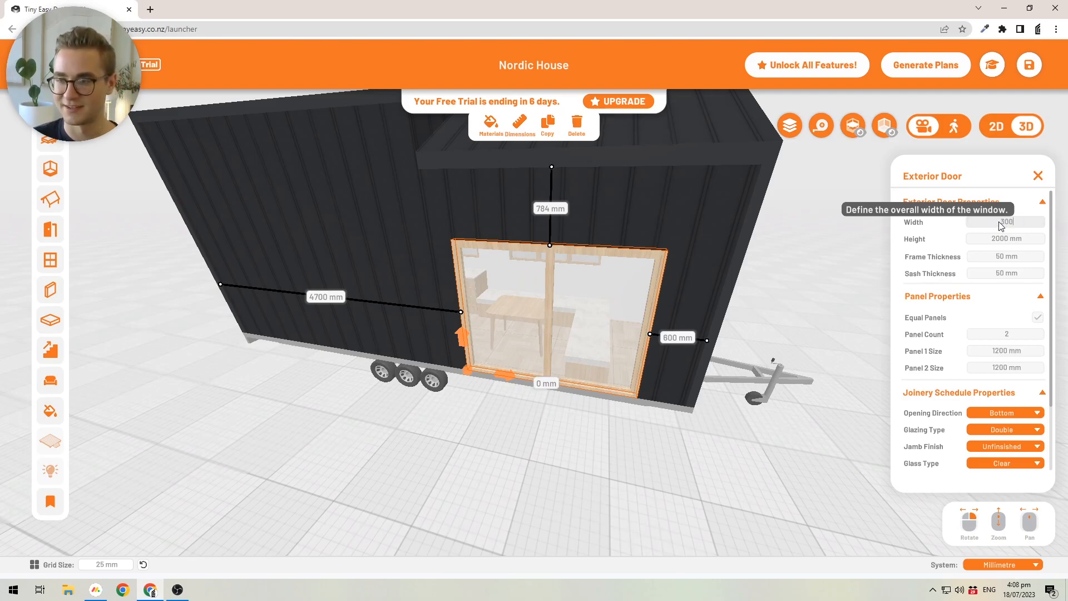
key(Return)
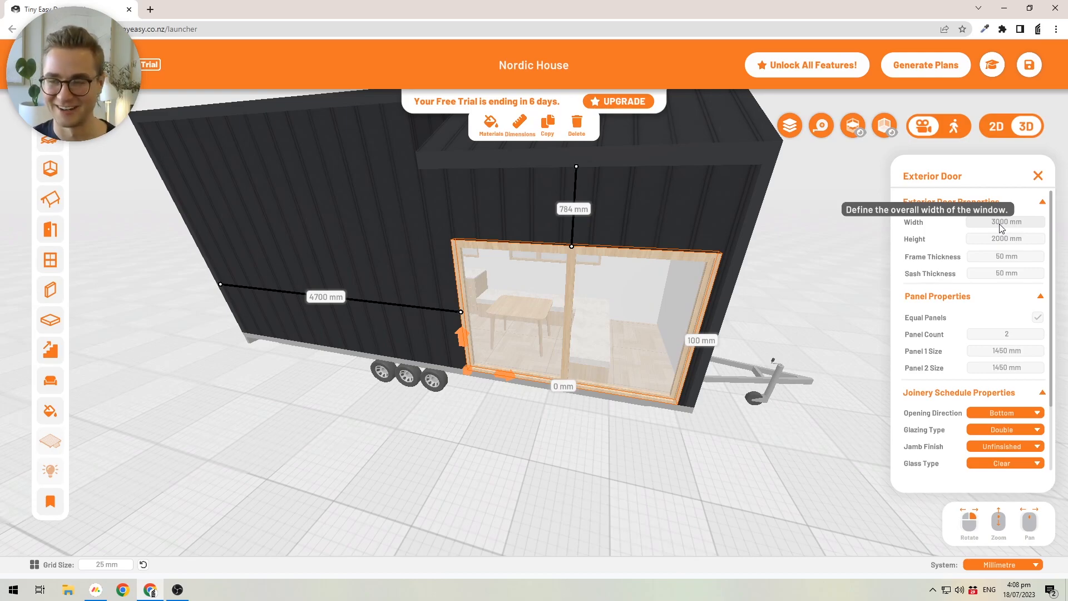
click(999, 223)
key(BackSpace)
text(2500)
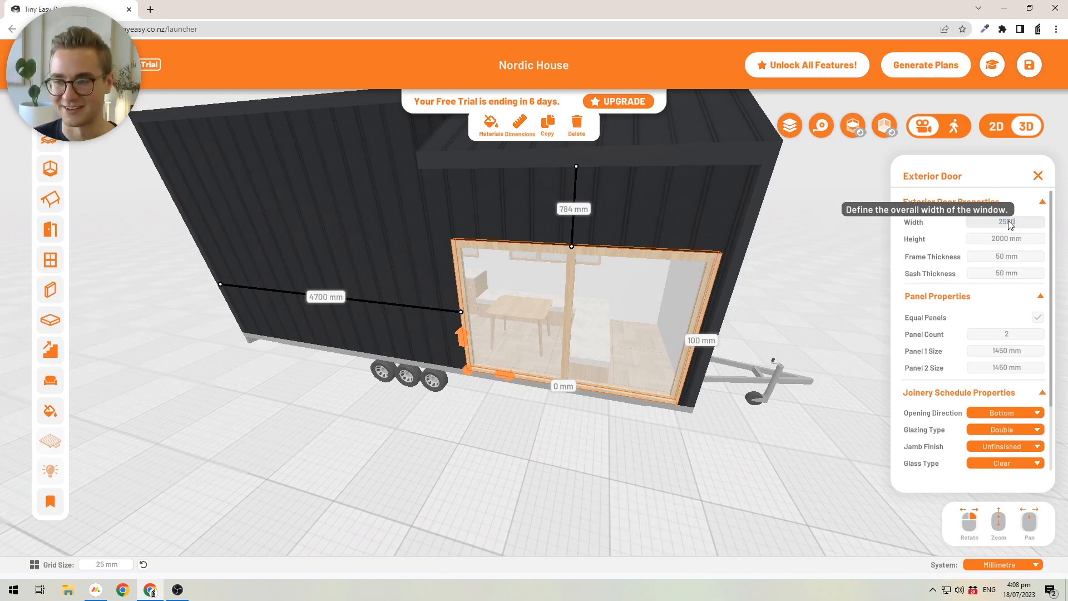
key(Return)
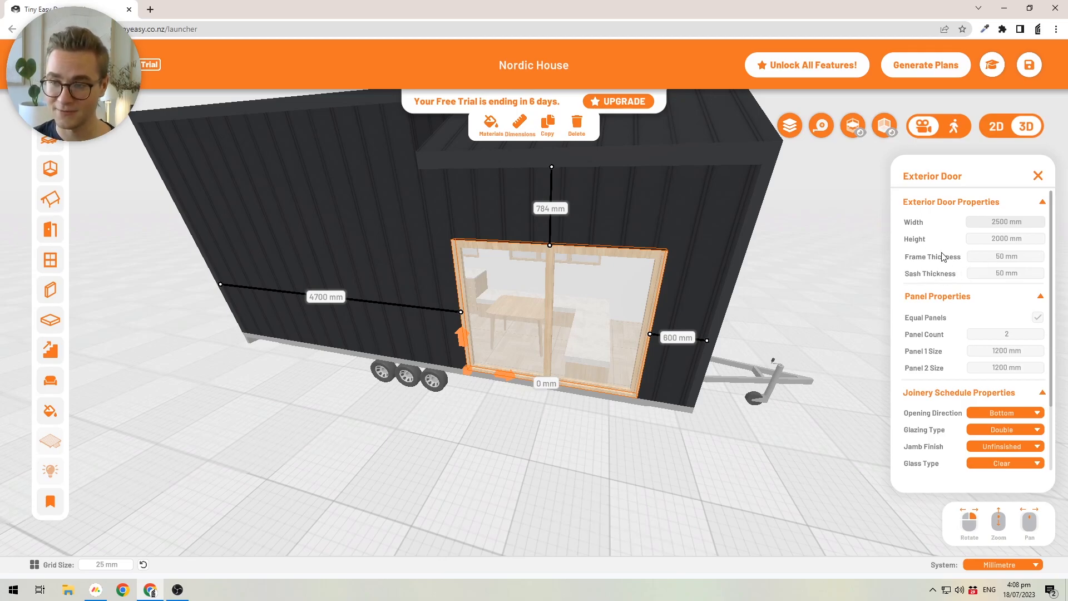
Step: Try 100 mm for the exterior door's frame and sash thickness, then set both back to 50 mm
click(1010, 258)
text(100)
key(Tab)
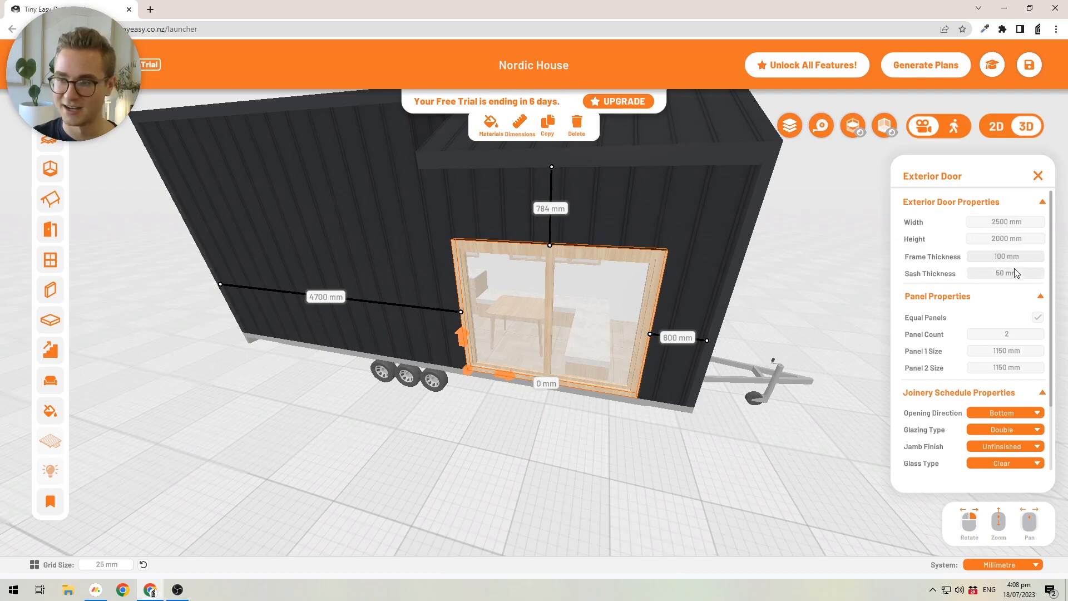
text(100)
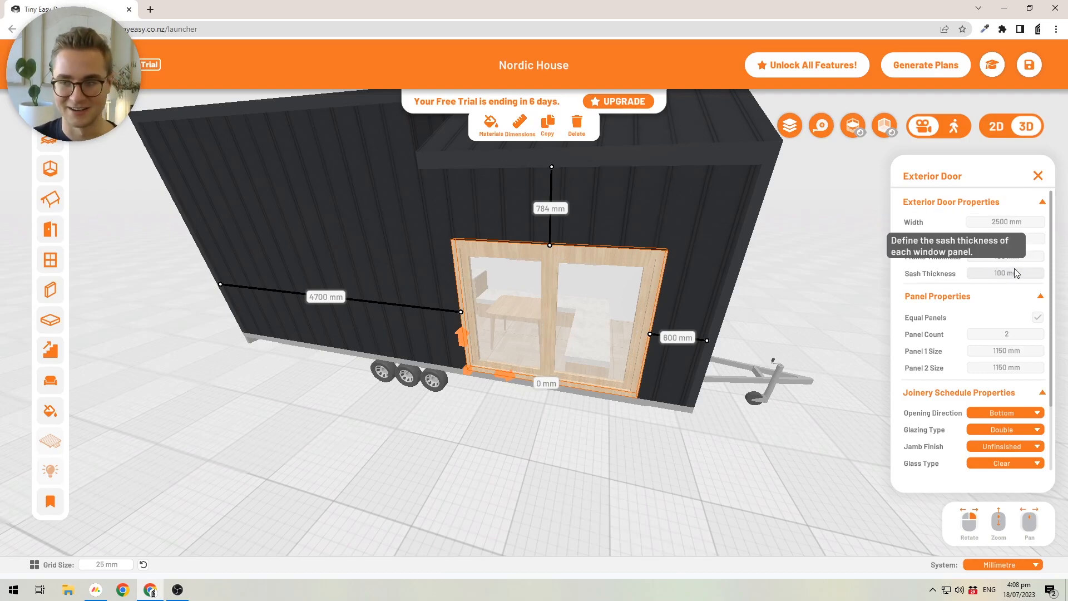
click(1016, 256)
text(50)
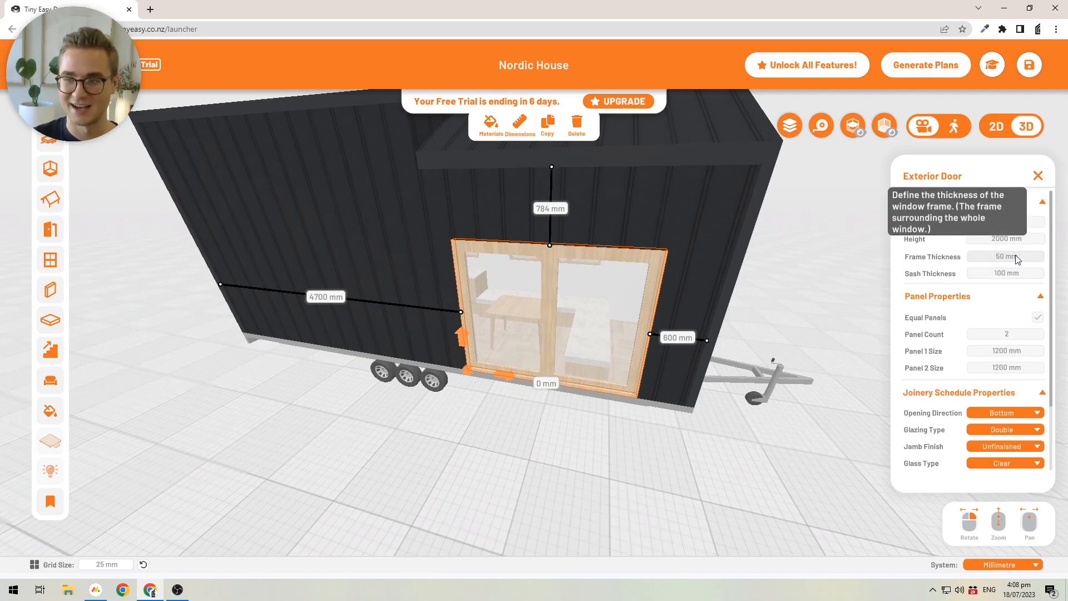
click(1017, 271)
text(50)
key(Return)
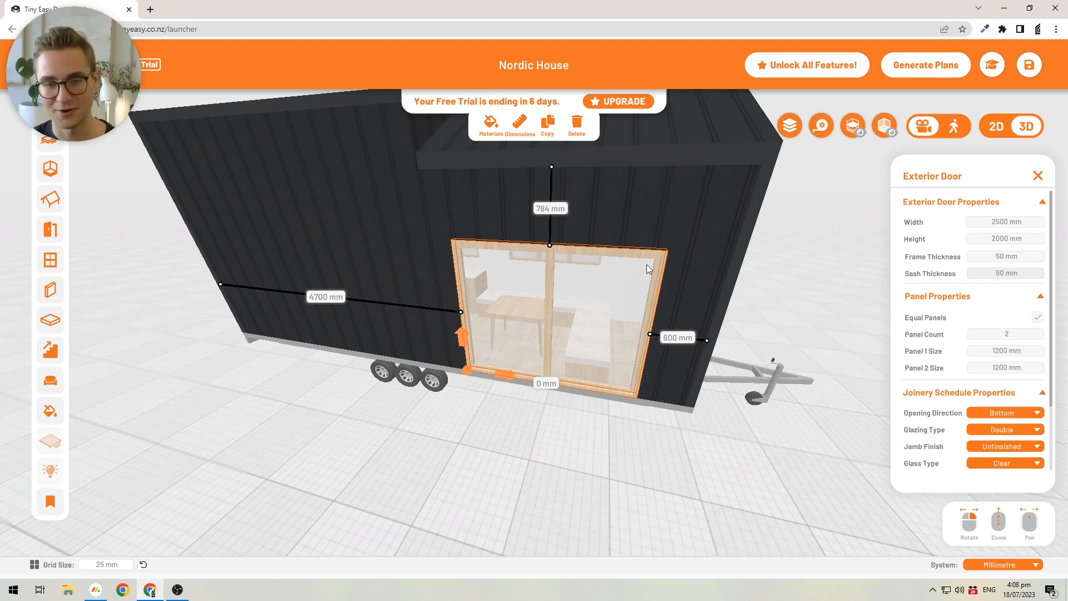
Step: Set the exterior door's panel count to 3
mouse_move(536, 365)
mouse_down()
mouse_move(593, 339)
mouse_move(563, 345)
mouse_move(555, 360)
mouse_up()
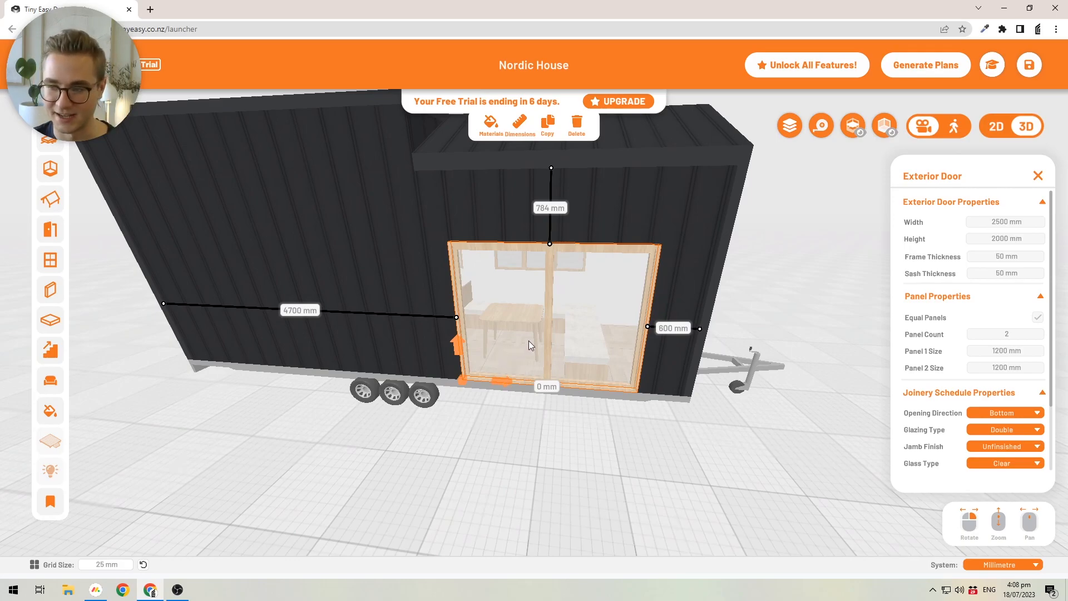
click(990, 339)
text(3)
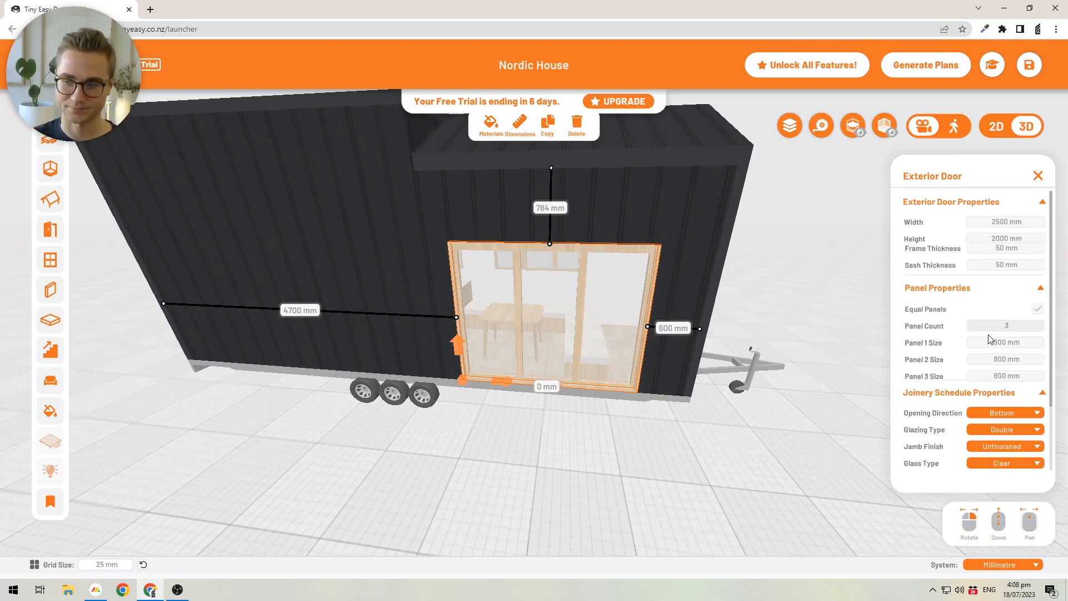
Step: Try unequal door panels with panel 1 at 1000 mm and panel 2 at 400 mm, then make the panels equal again
scroll(990, 338, down, 1)
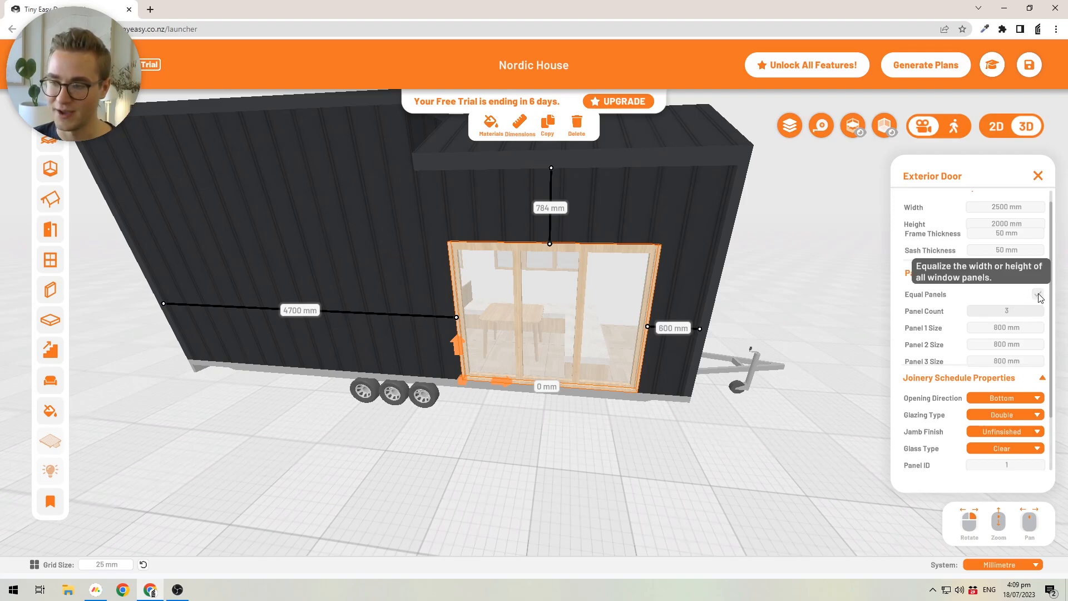
click(1010, 328)
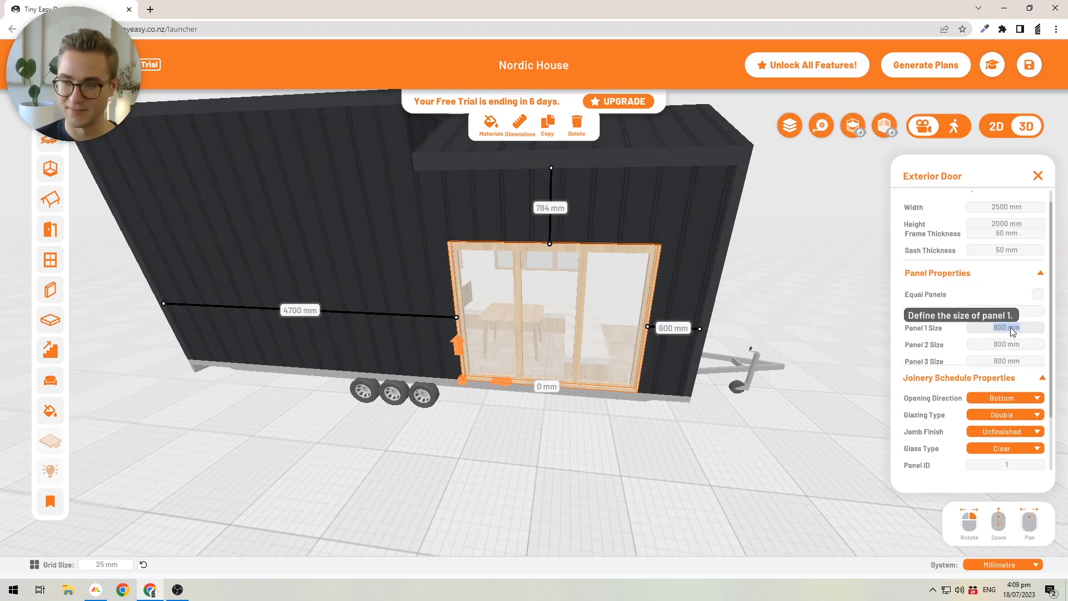
text(1000)
key(Return)
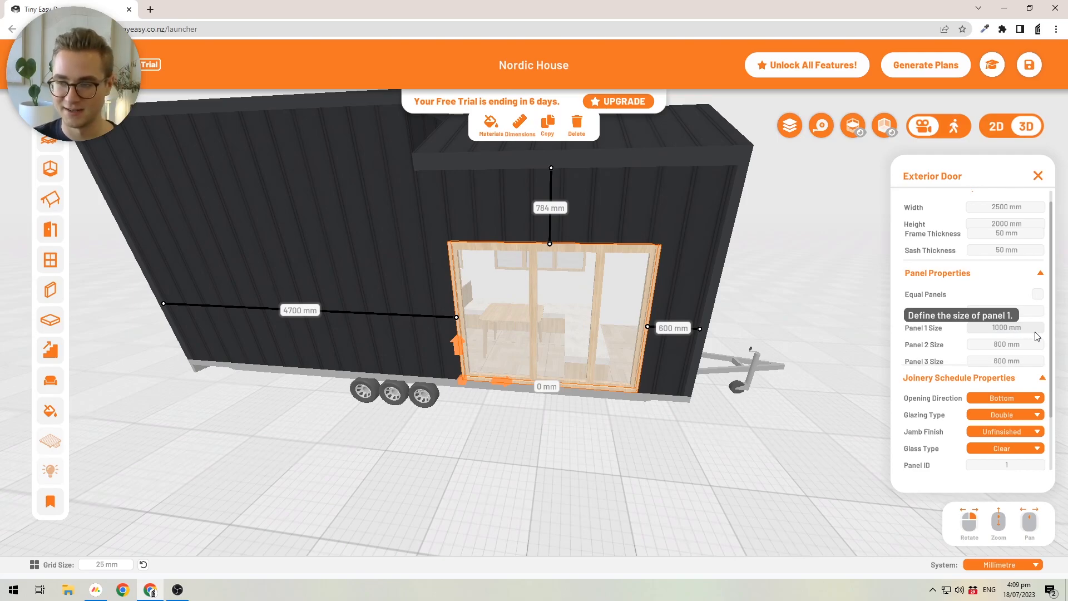
click(1017, 345)
text(400)
key(Return)
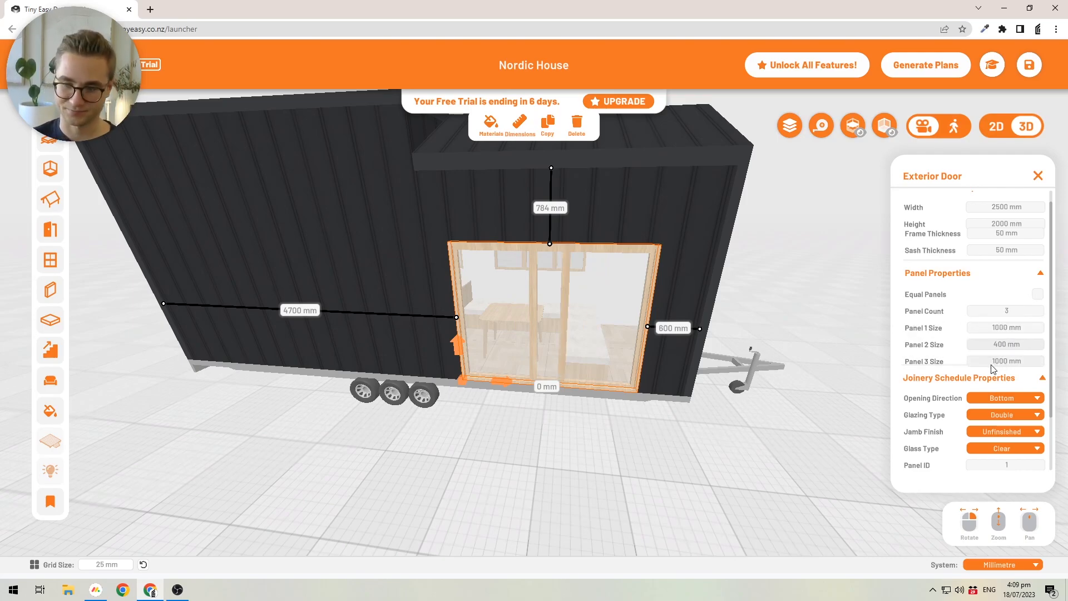
scroll(995, 362, down, 1)
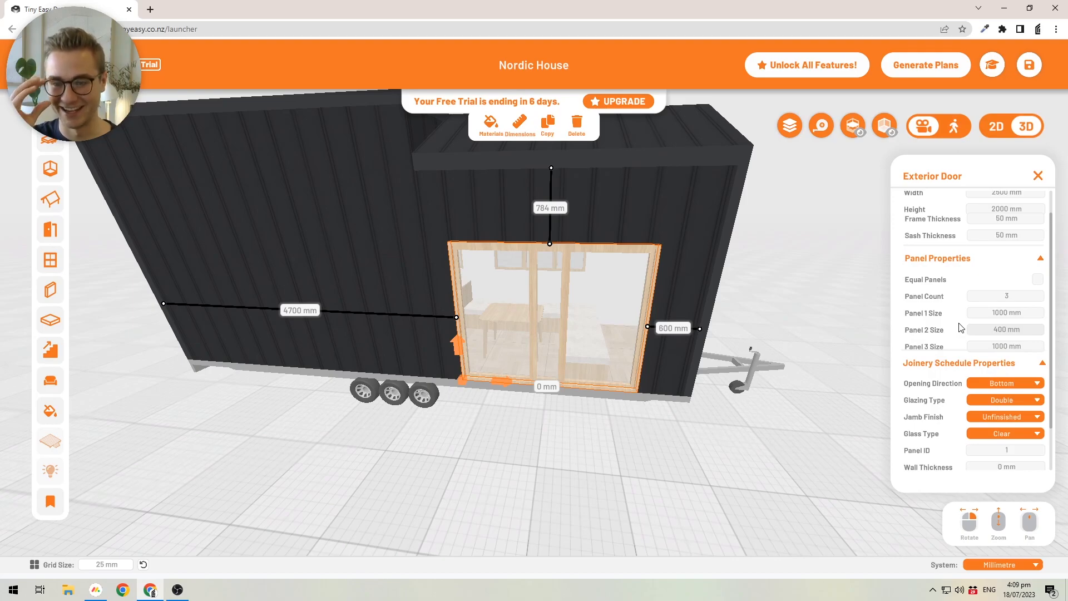
click(1037, 280)
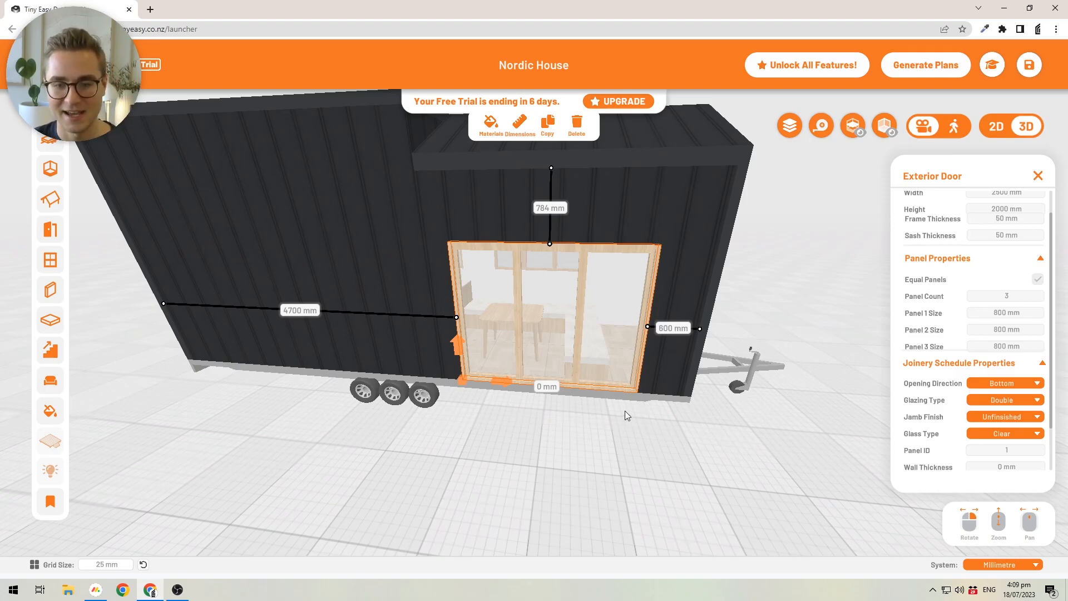
Step: Deselect the exterior door and look through the window types offered in the Windows category of the window library
drag(629, 411, 386, 367)
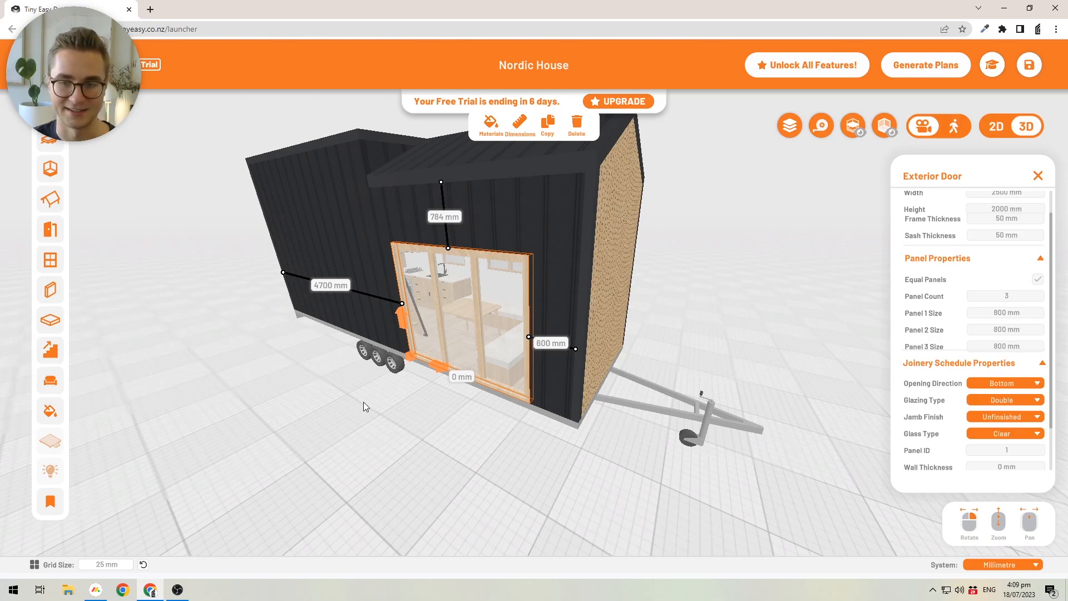
click(434, 413)
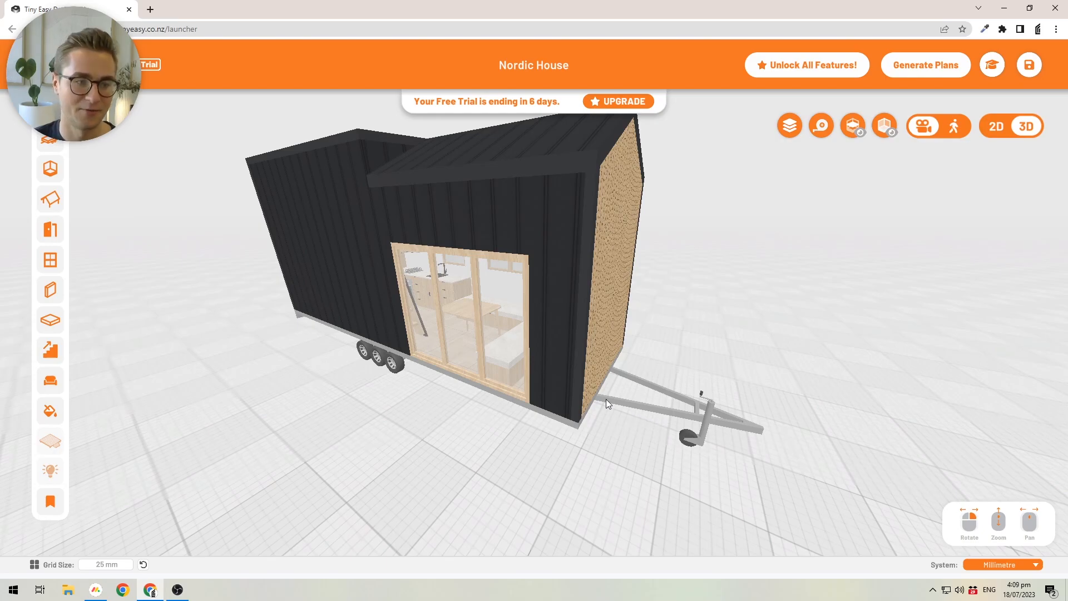
drag(618, 405, 268, 327)
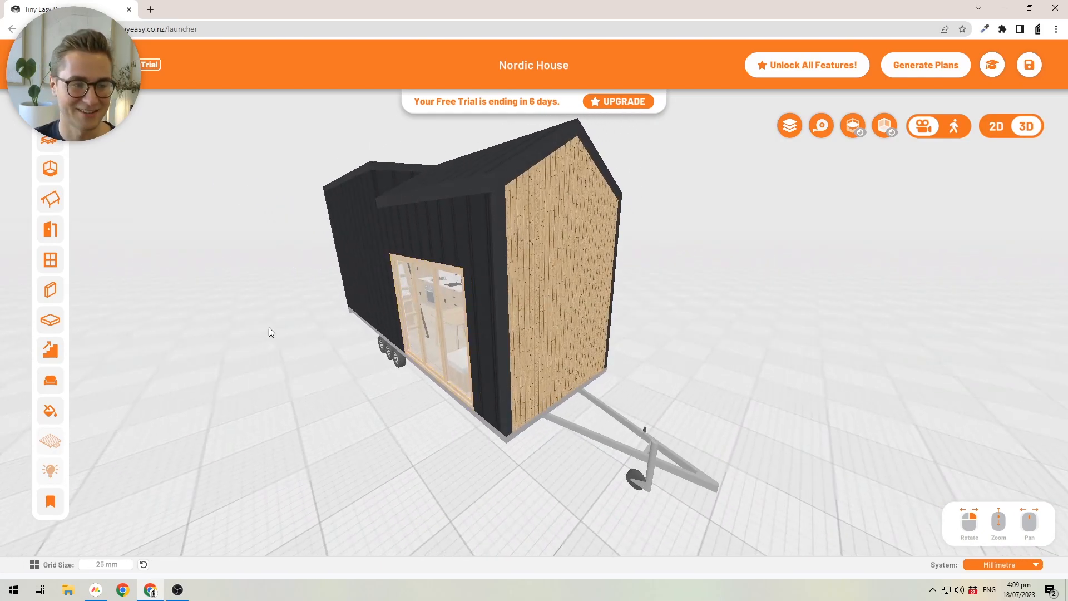
click(50, 262)
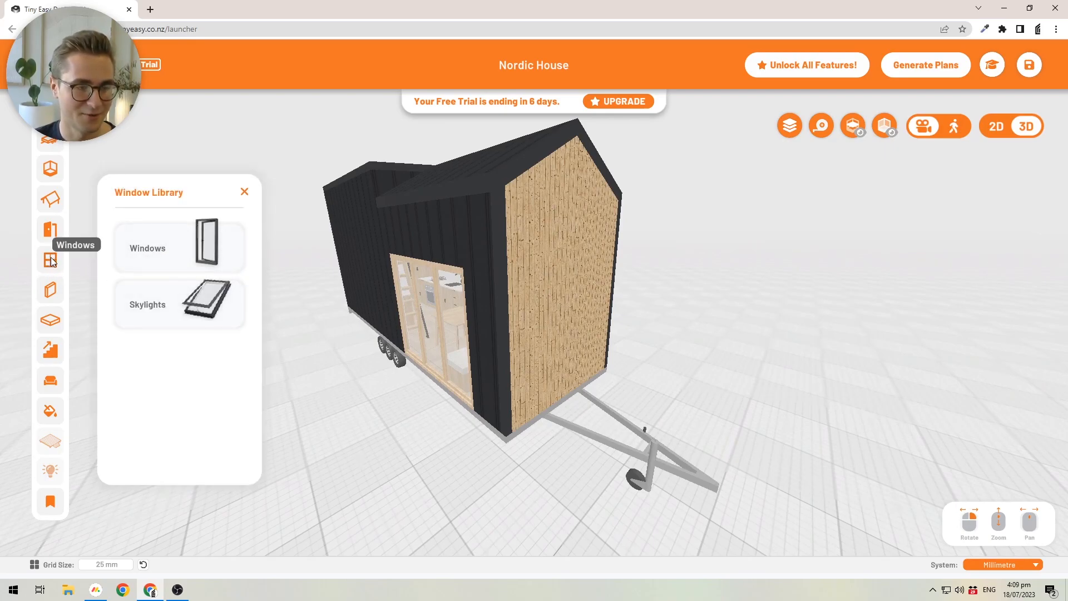
click(50, 228)
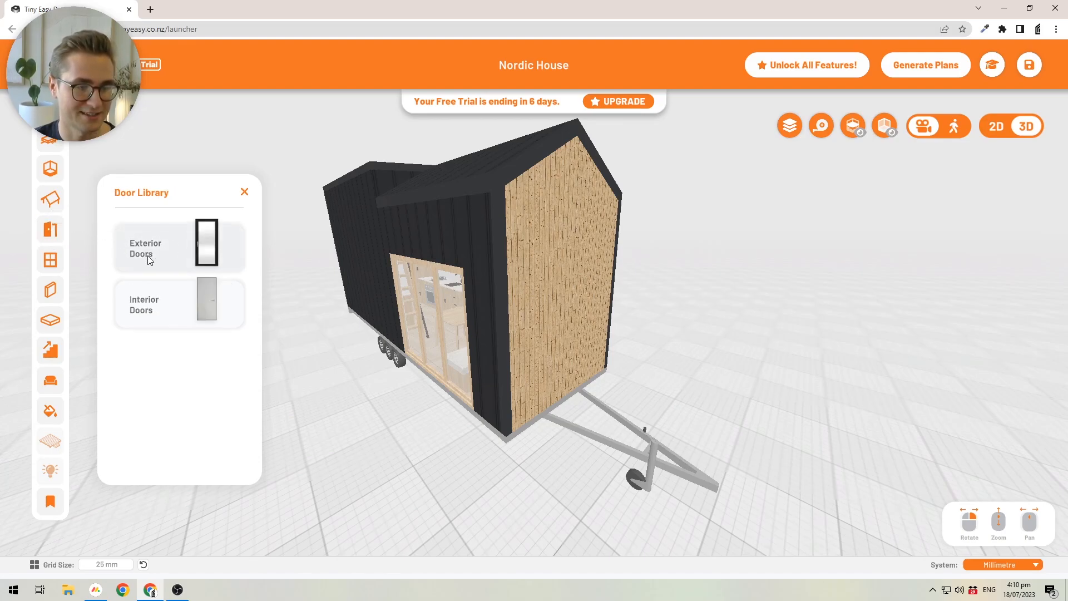
click(48, 268)
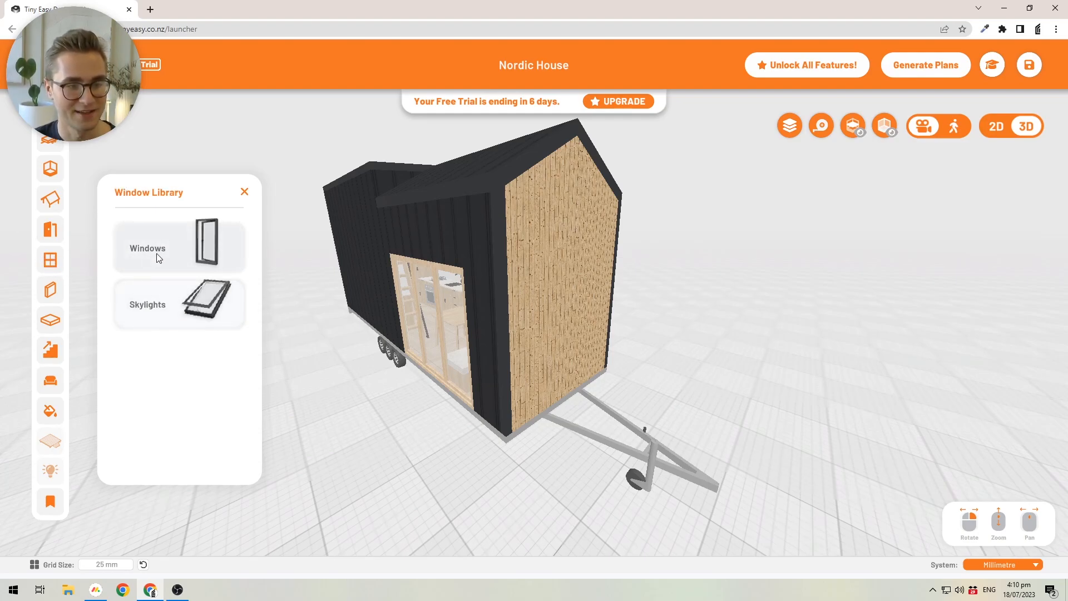
click(137, 248)
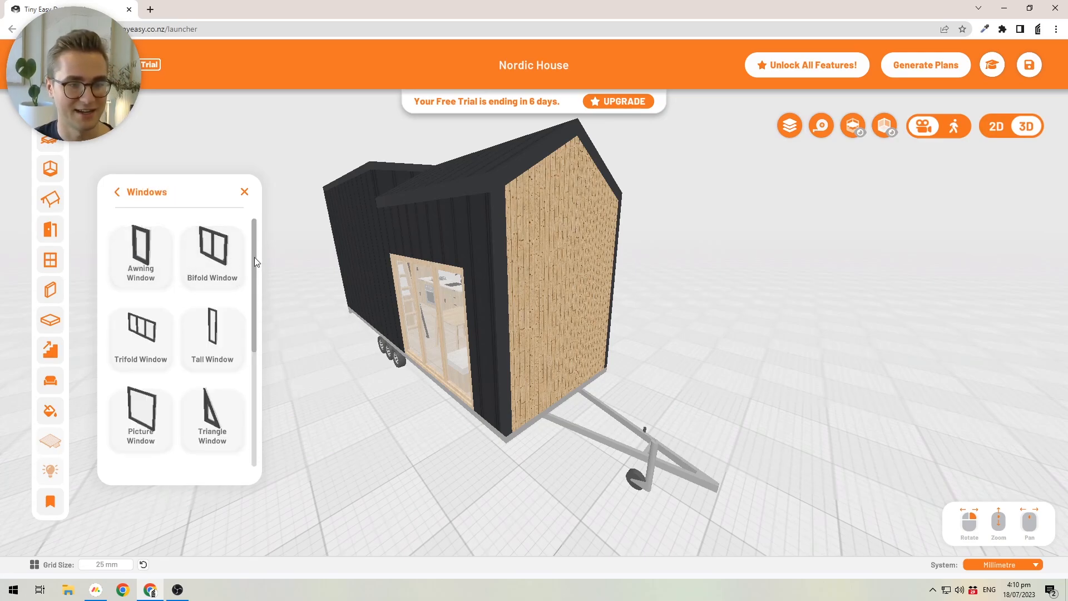
scroll(253, 273, down, 4)
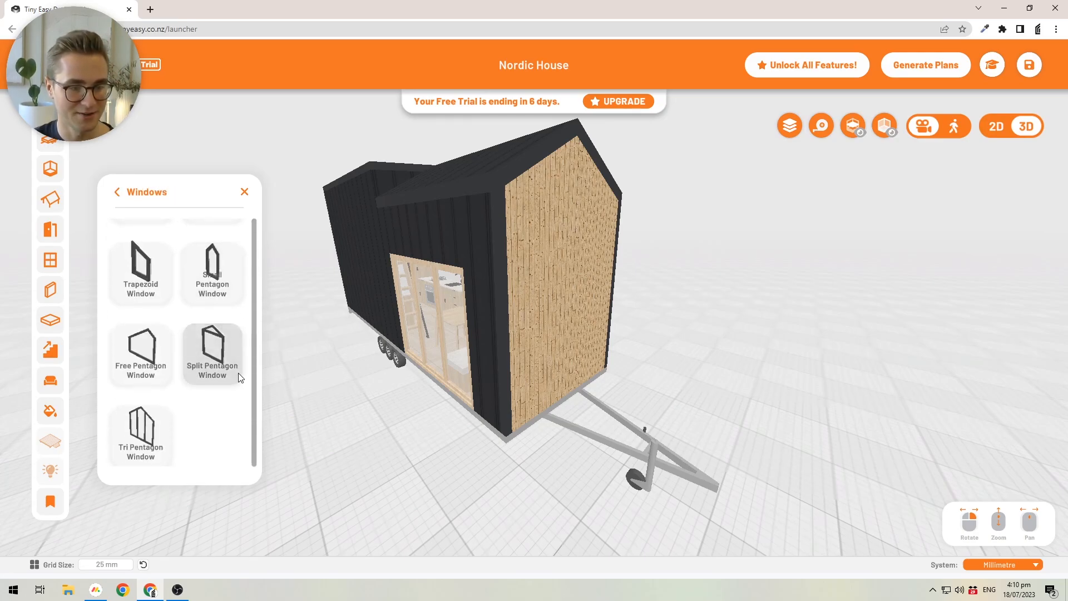
scroll(240, 362, up, 3)
scroll(242, 321, up, 3)
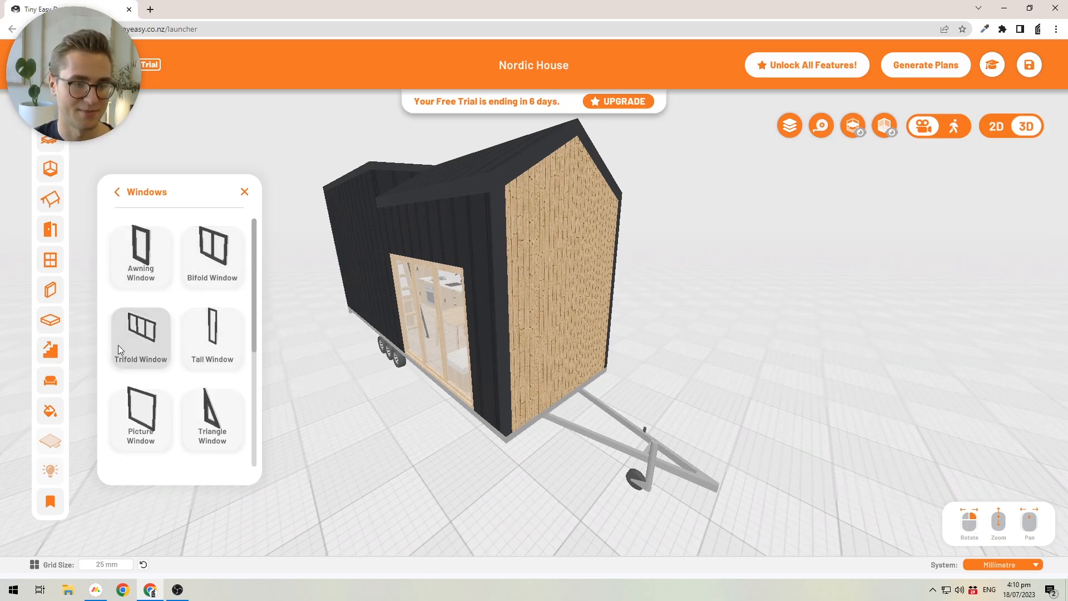
drag(255, 321, 239, 435)
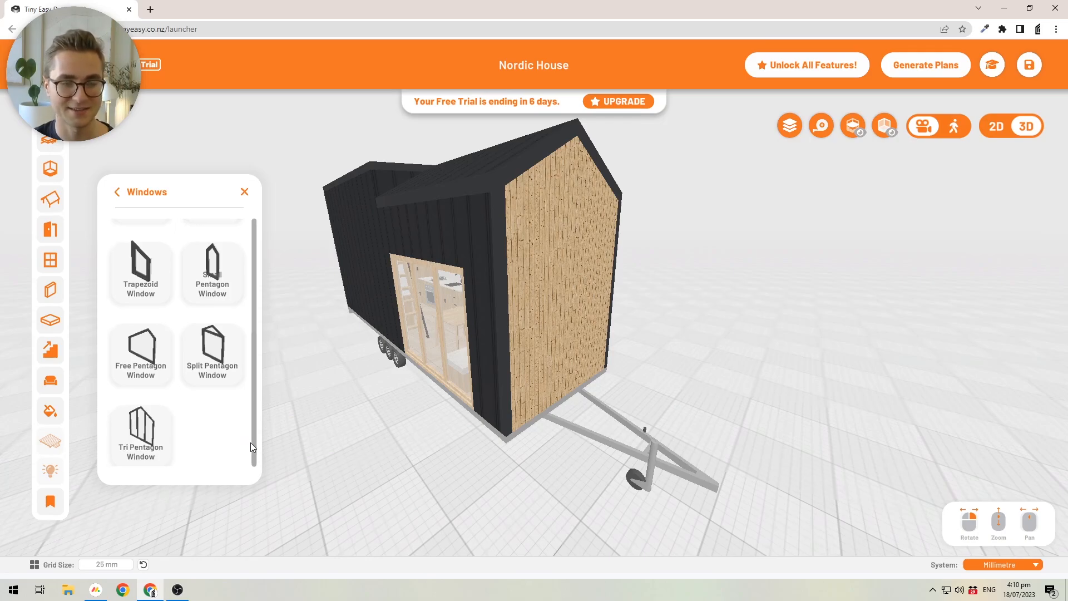
scroll(191, 411, up, 3)
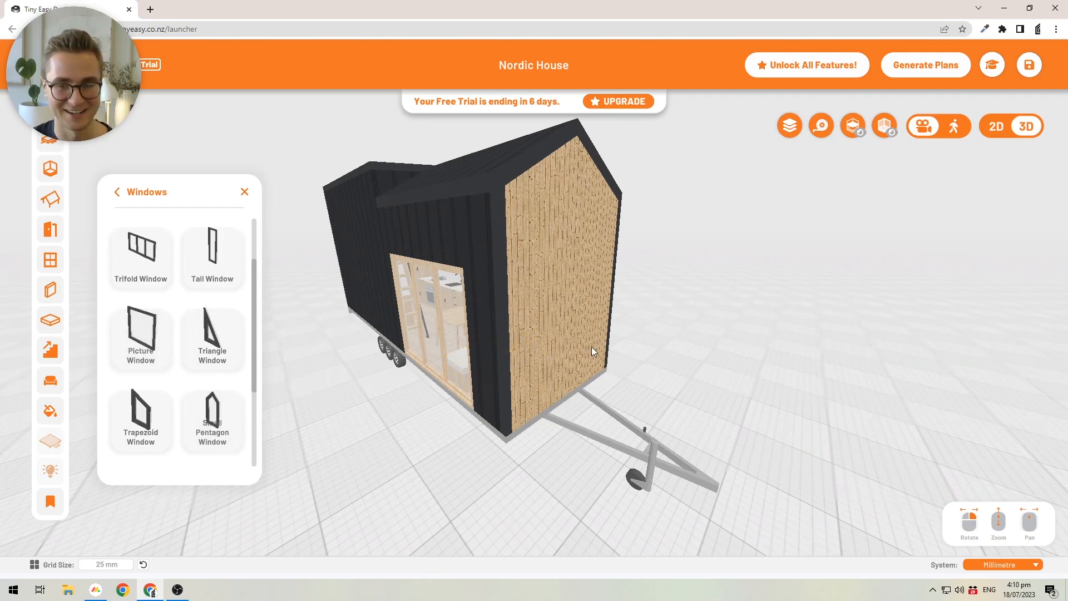
Step: Place a picture window on the timber-clad end wall, about 475 mm from the door-side corner and 650 mm above the base
drag(592, 346, 547, 345)
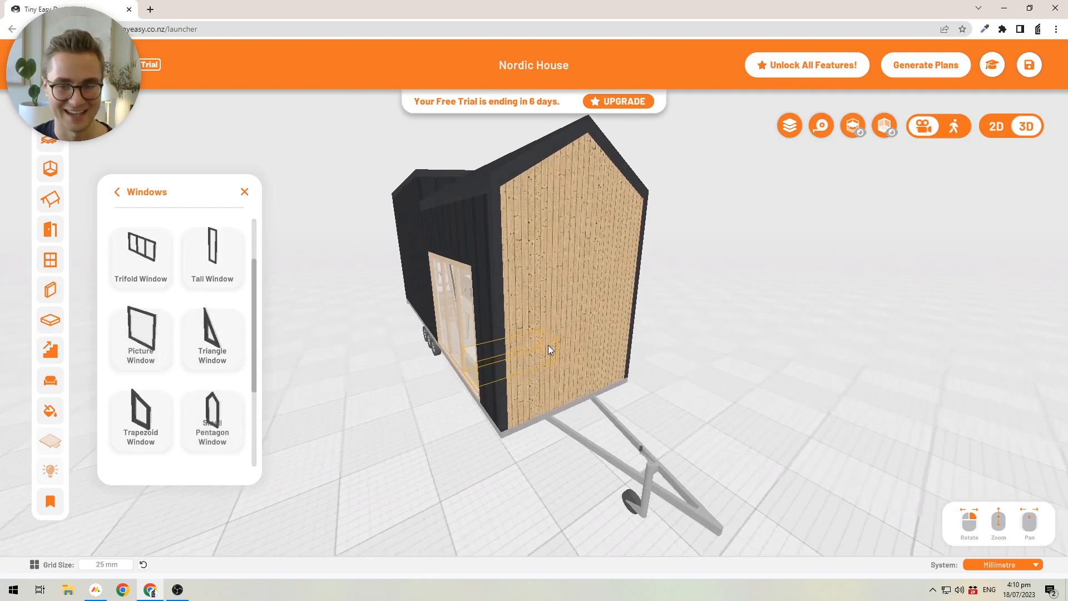
click(151, 345)
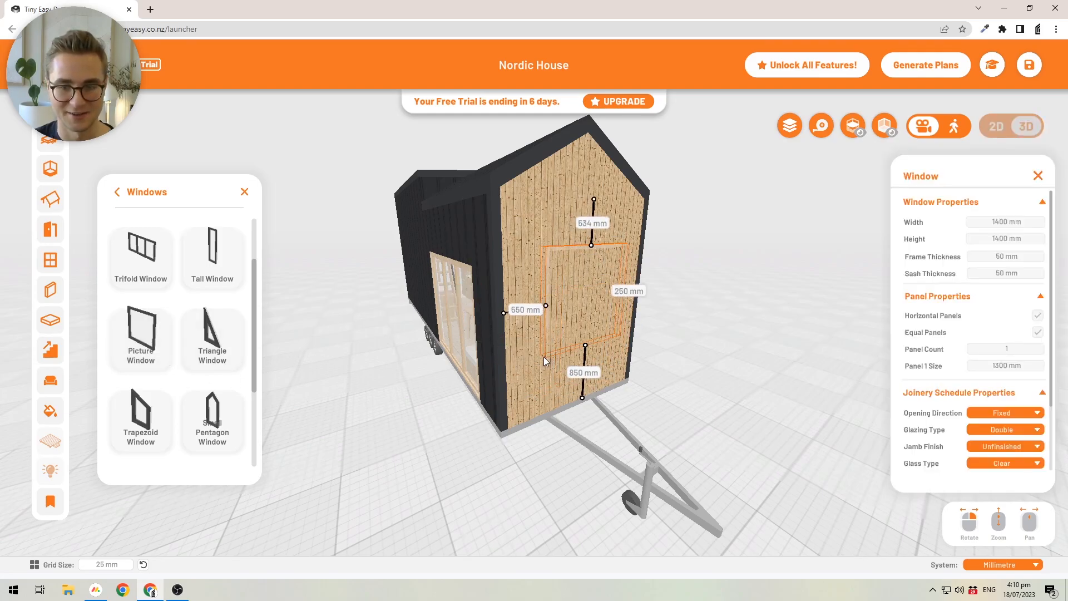
key(Escape)
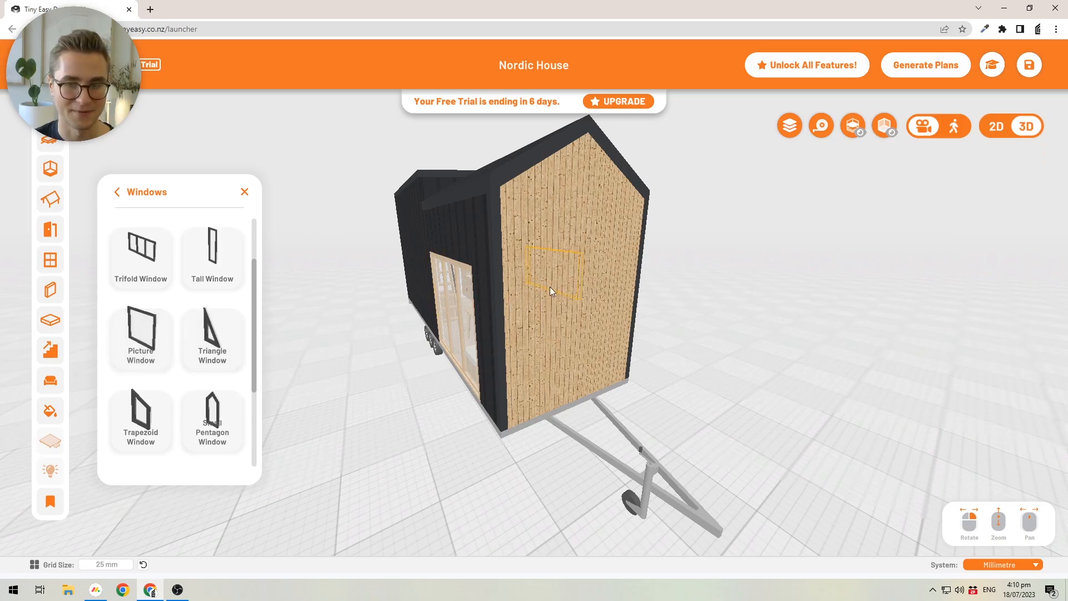
click(137, 353)
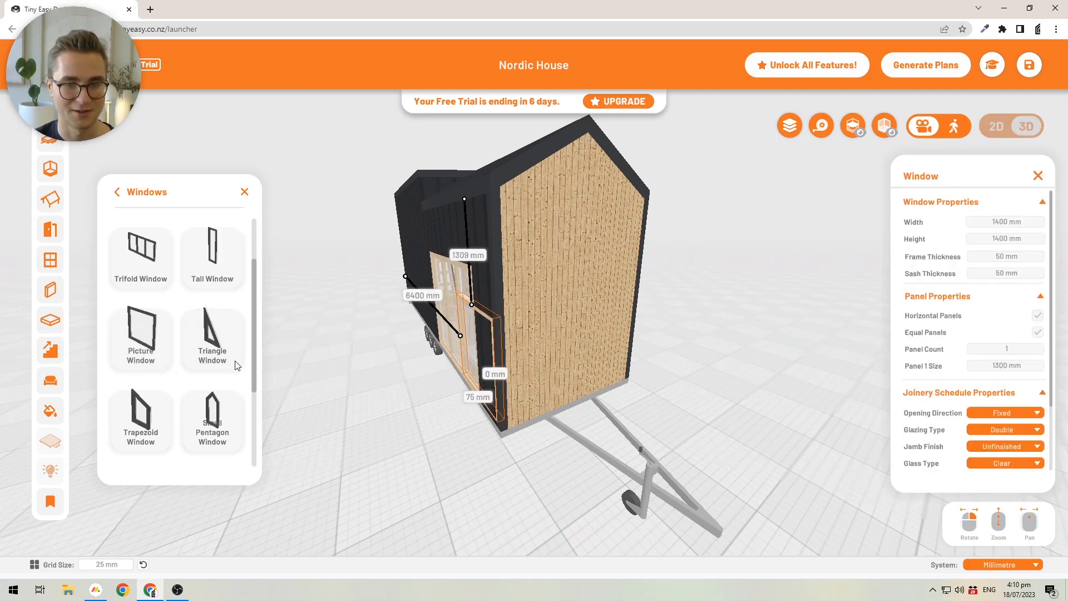
click(155, 352)
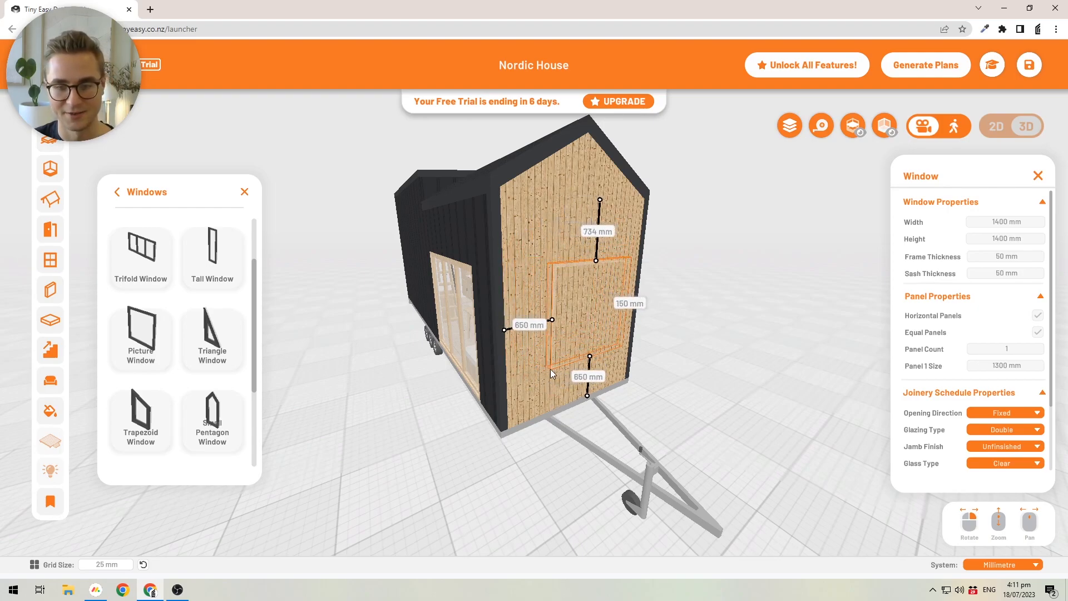
scroll(547, 369, up, 3)
scroll(529, 370, down, 2)
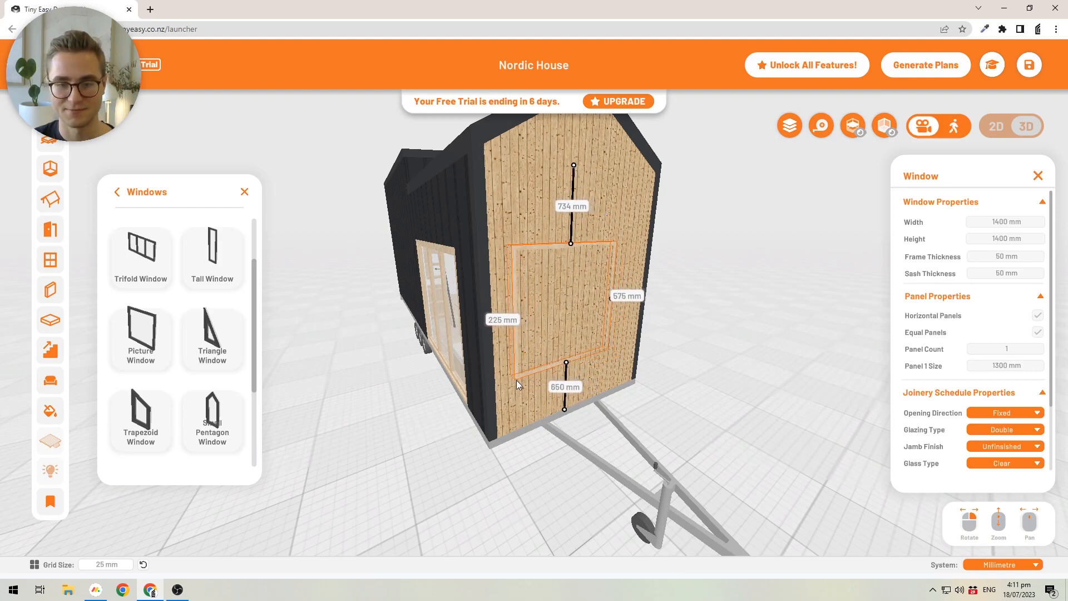
click(535, 372)
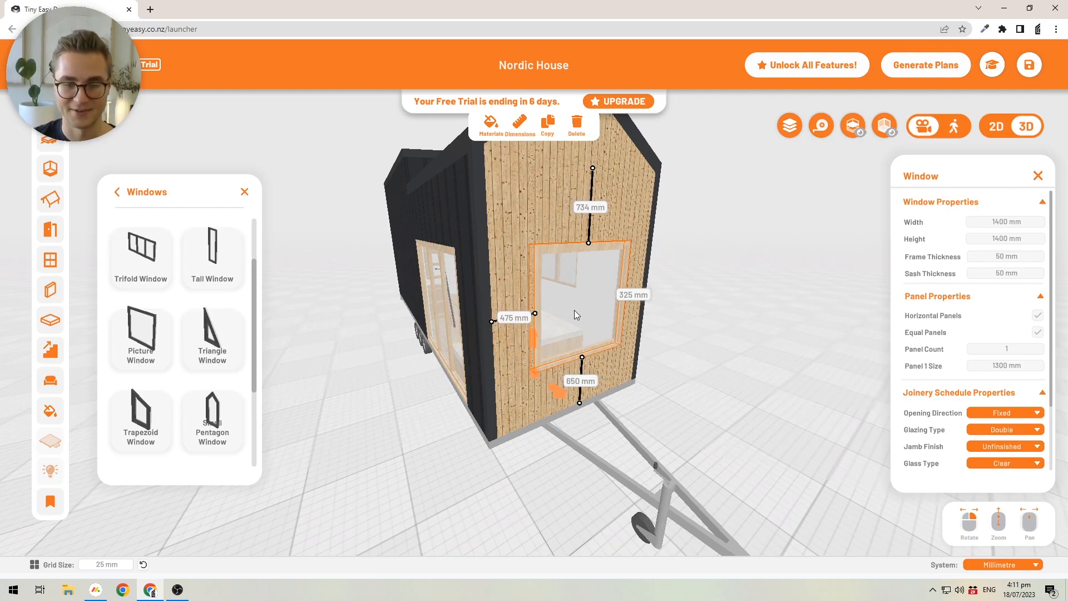
Step: Position the picture window 400 mm from the door-side corner of the end wall and 600 mm above the base
drag(615, 342, 632, 366)
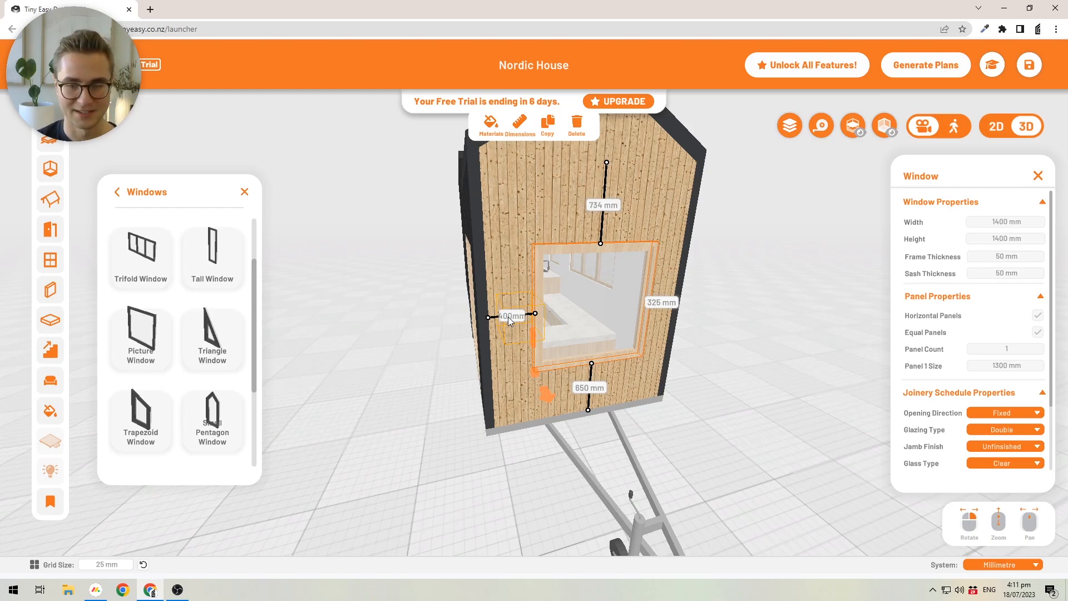
key(Return)
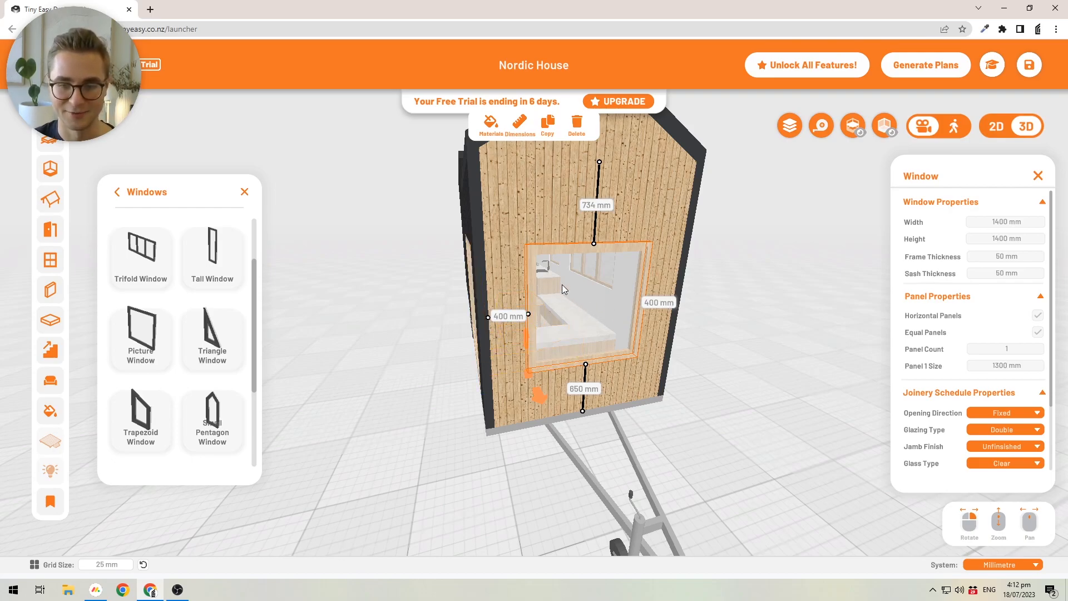
drag(690, 382, 674, 364)
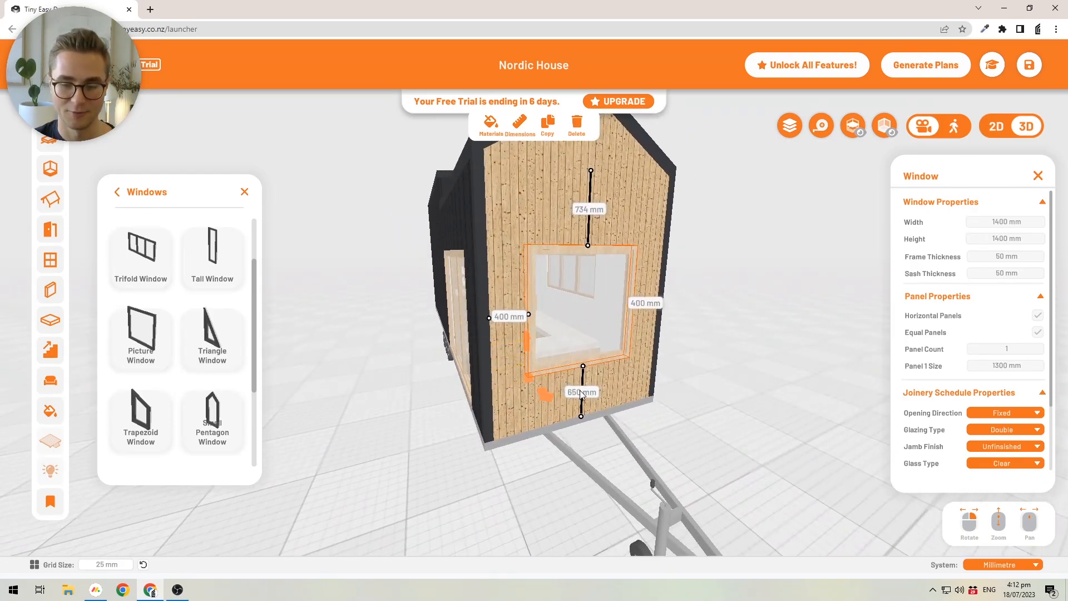
scroll(560, 376, up, 1)
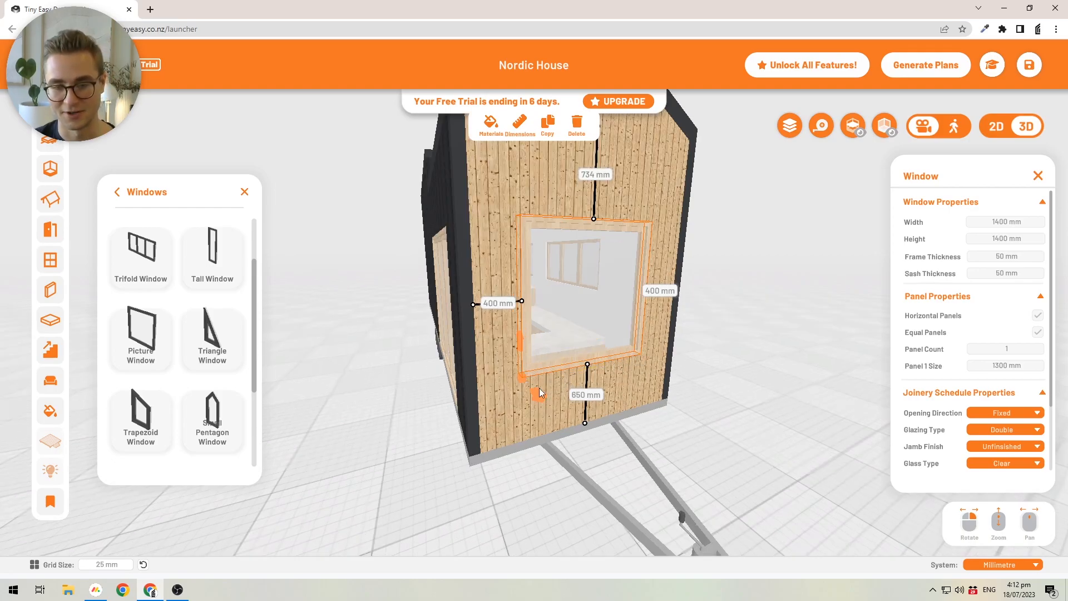
click(586, 395)
text(600)
key(Return)
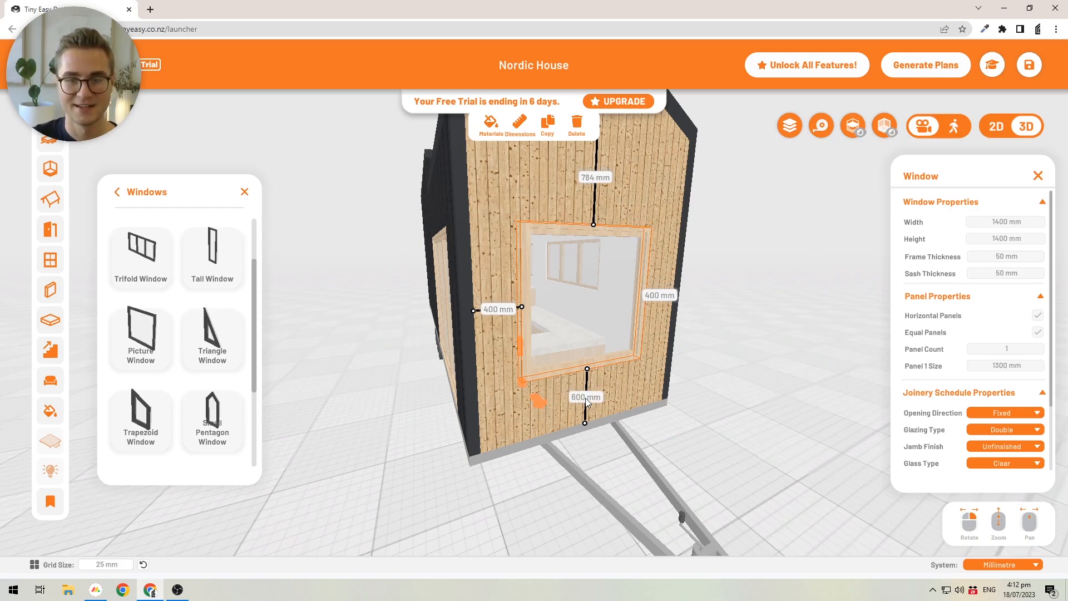
Step: Try an 800 mm base offset for the picture window, then set it back to 600 mm
drag(600, 358, 725, 343)
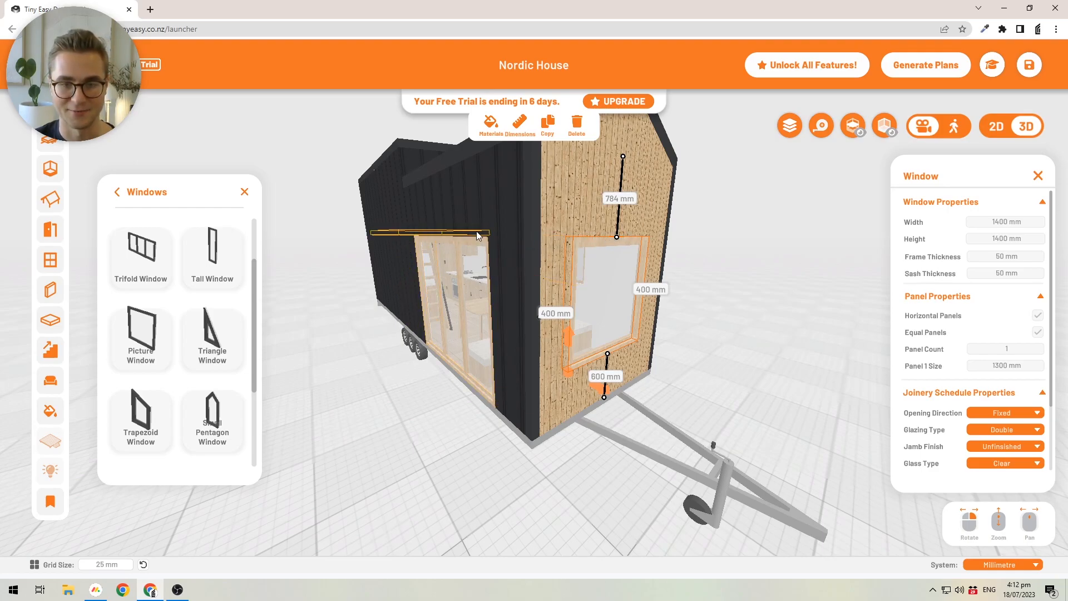
click(606, 377)
text(800)
key(Return)
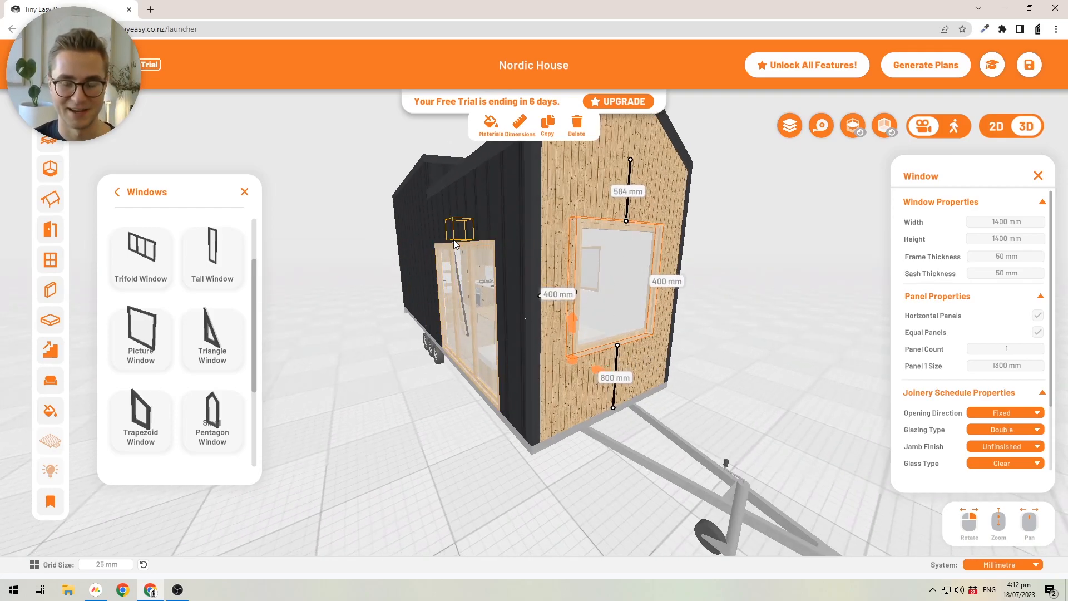
click(610, 379)
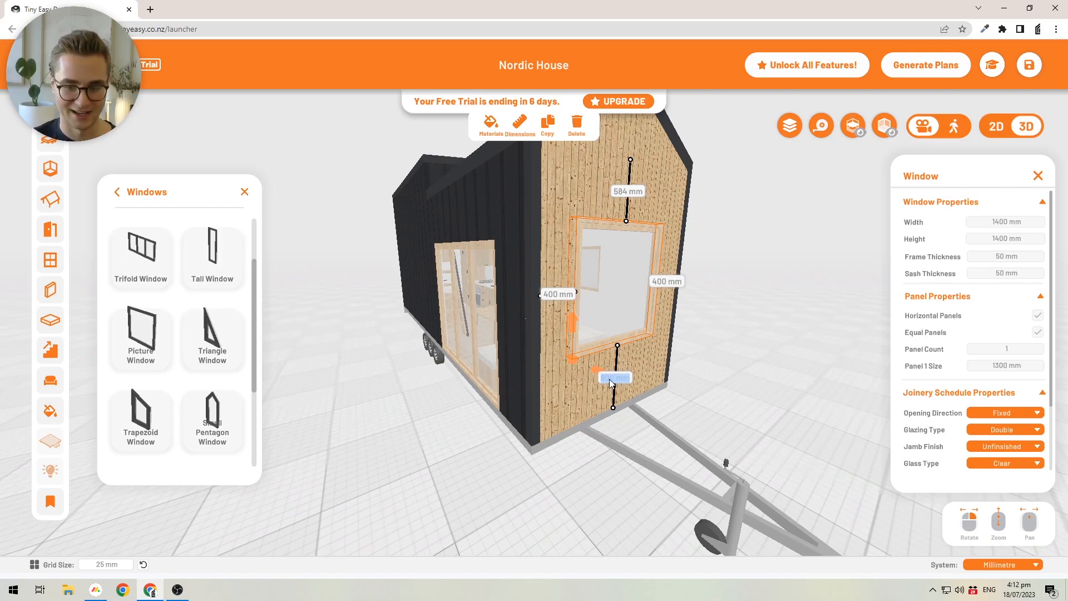
text(600)
key(Return)
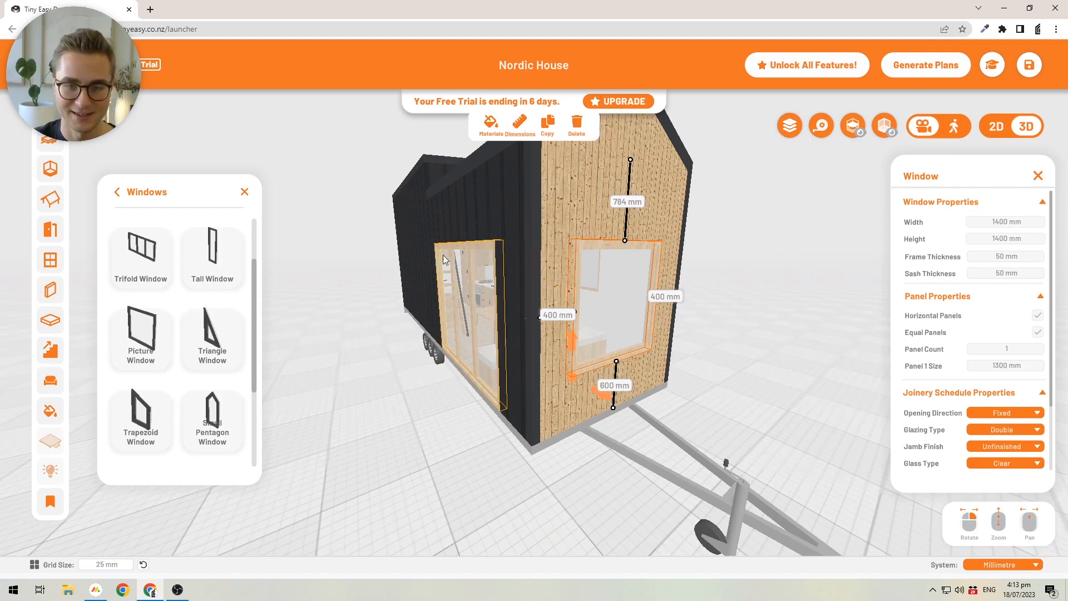
Step: Check the exterior door's dimensions, then set the picture window's width to 1600 mm
click(482, 286)
scroll(996, 295, up, 1)
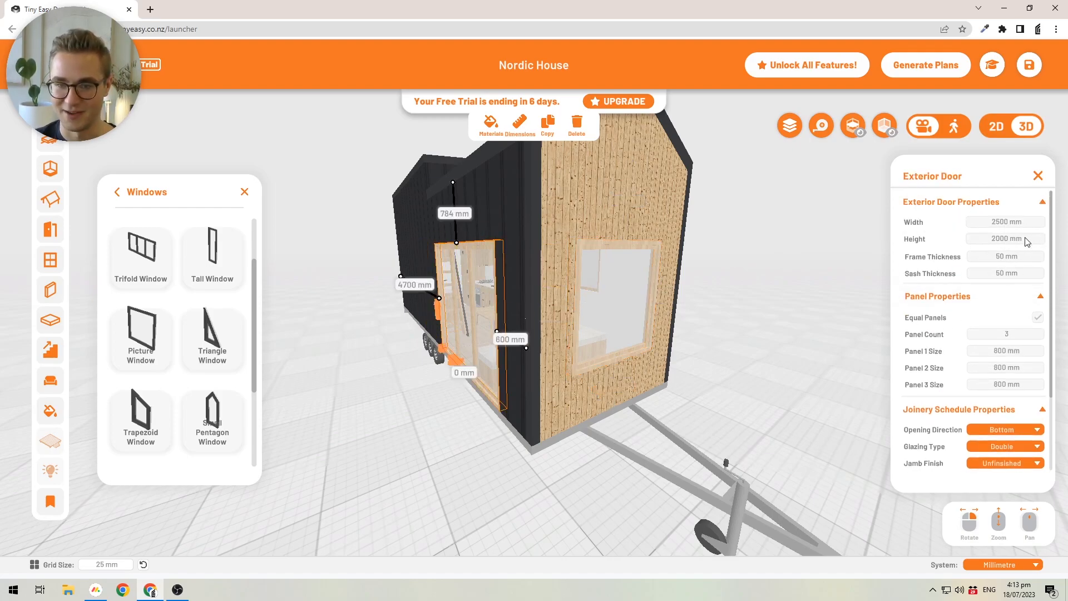
click(619, 278)
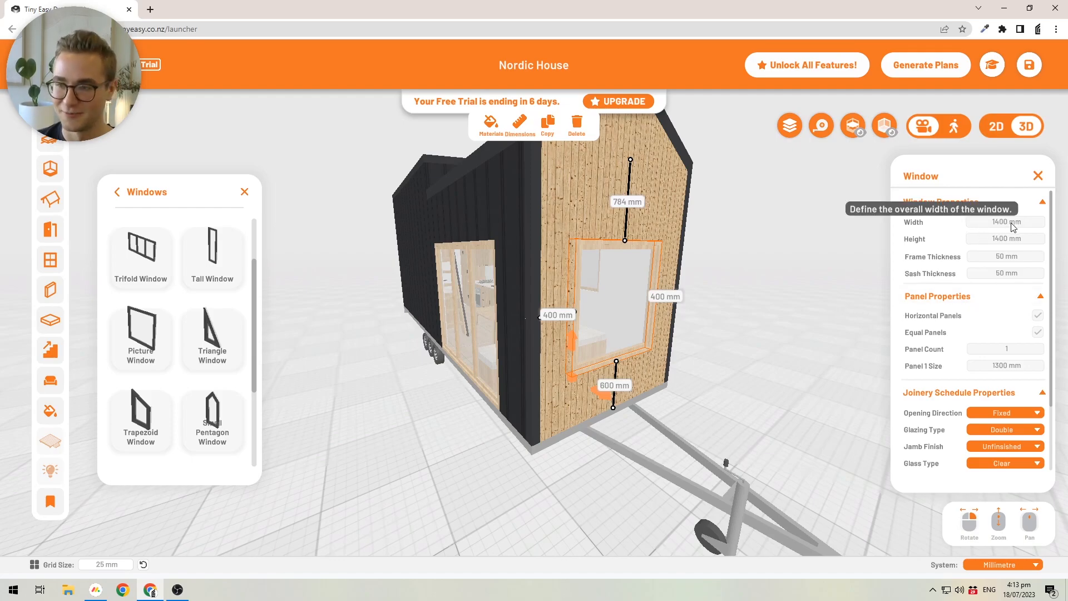
text(18)
text(0)
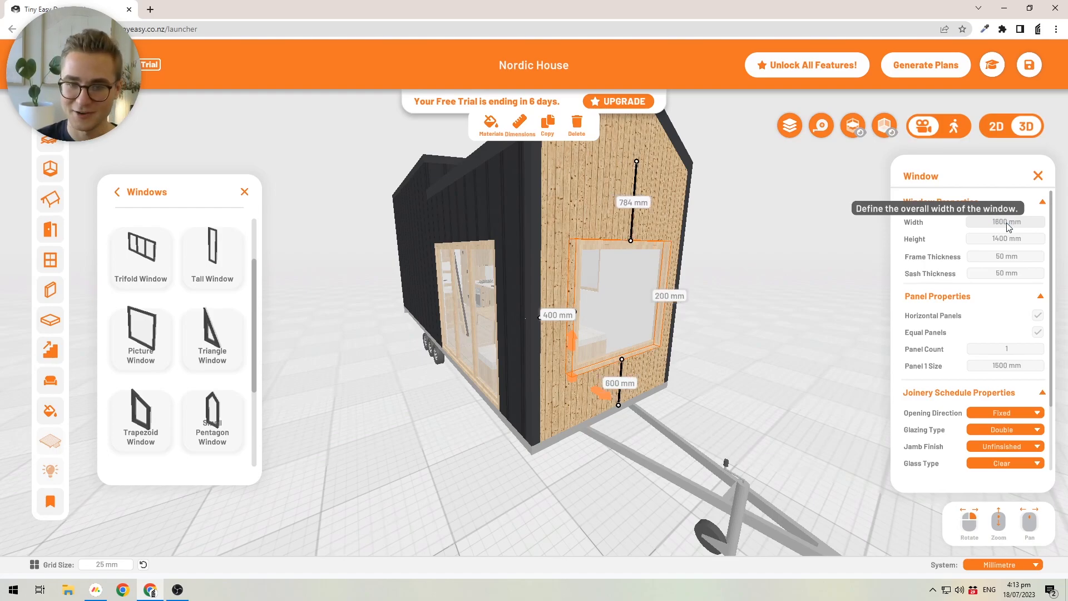
Step: Centre the widened picture window on the end wall by setting its offset from the door-side corner to 300 mm
drag(756, 344, 542, 342)
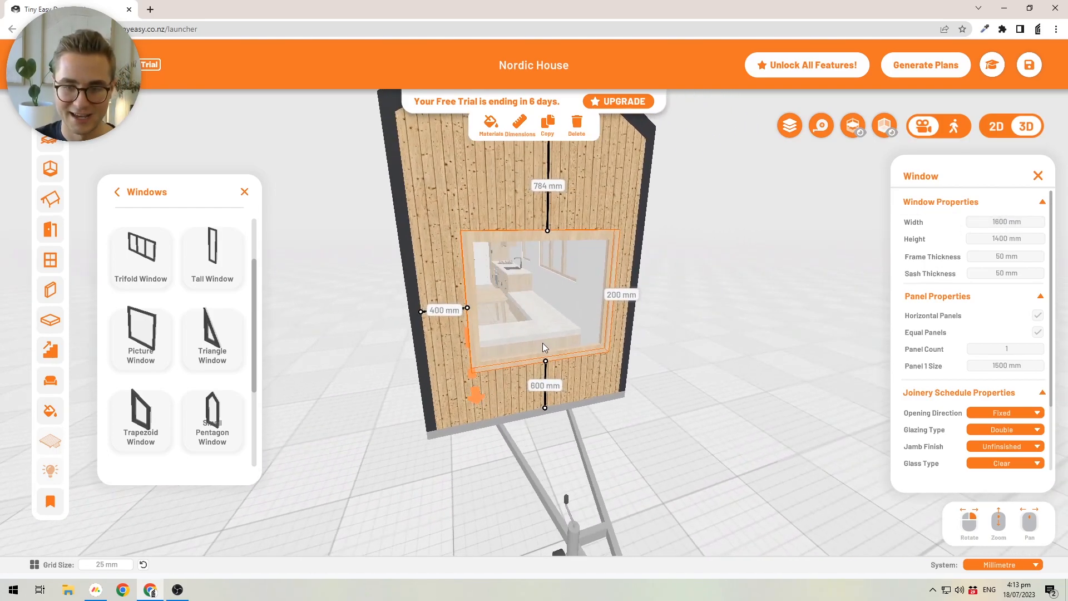
text(300)
key(Return)
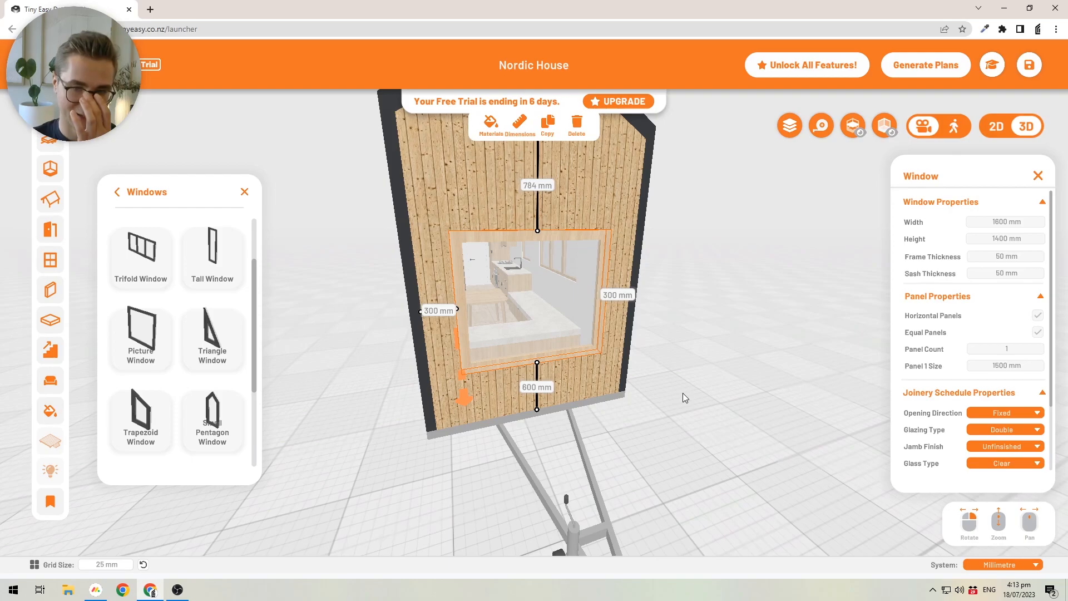
drag(664, 409, 753, 385)
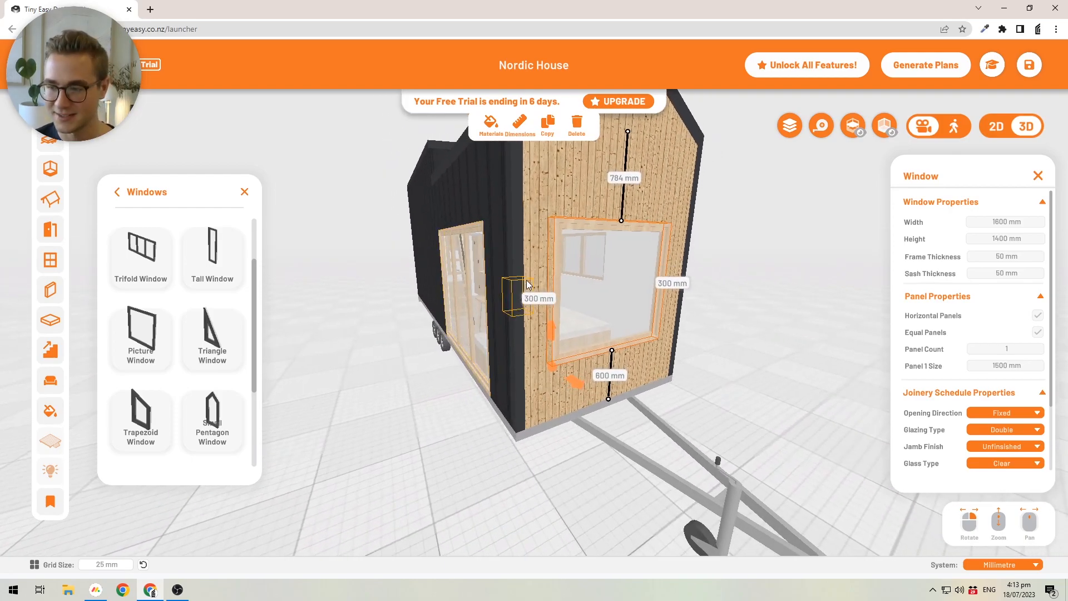
drag(807, 320, 673, 311)
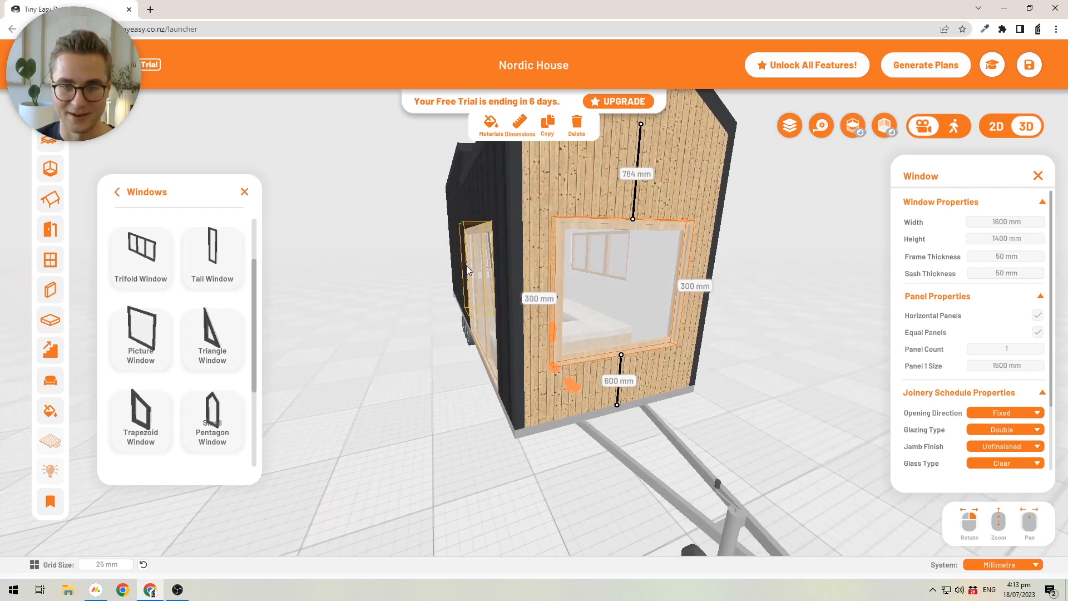
drag(482, 282, 671, 312)
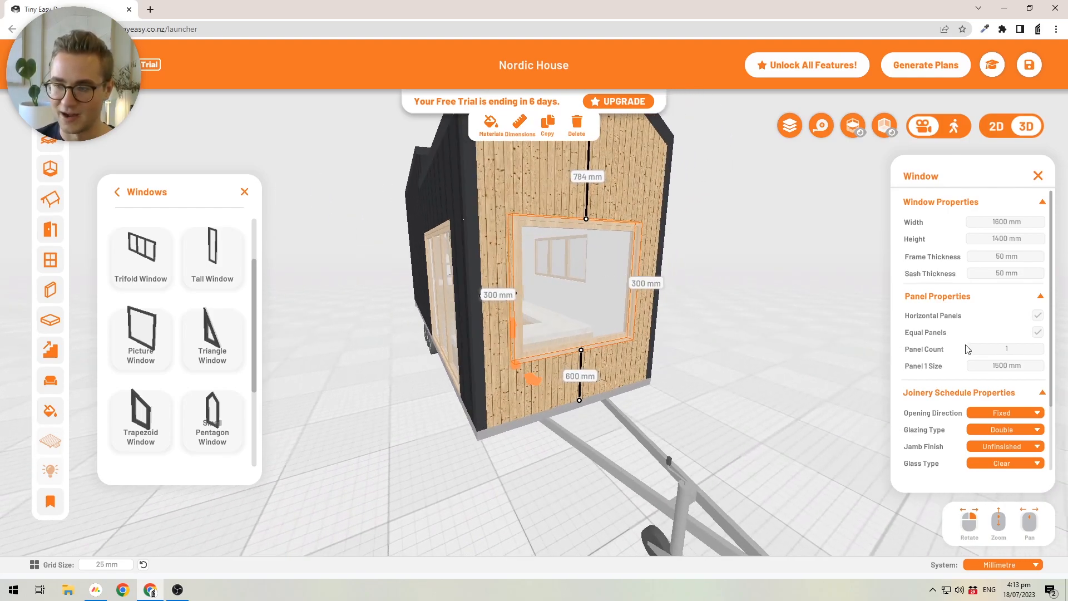
Step: Try dividing the picture window into 2 panels and turn off its horizontal panel arrangement to stack them
click(995, 352)
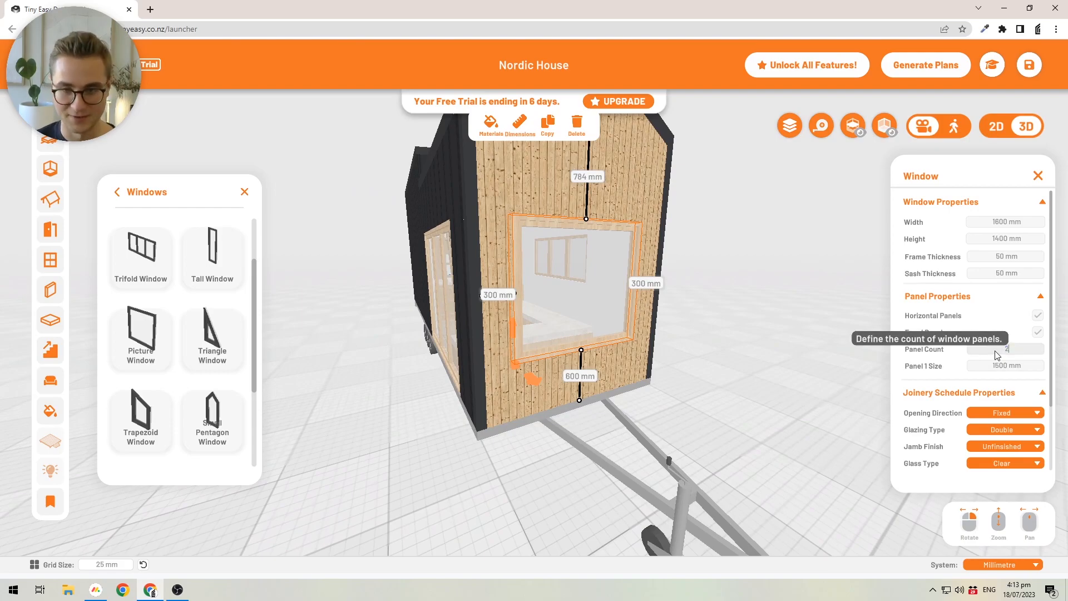
key(Return)
right_drag(628, 237, 538, 260)
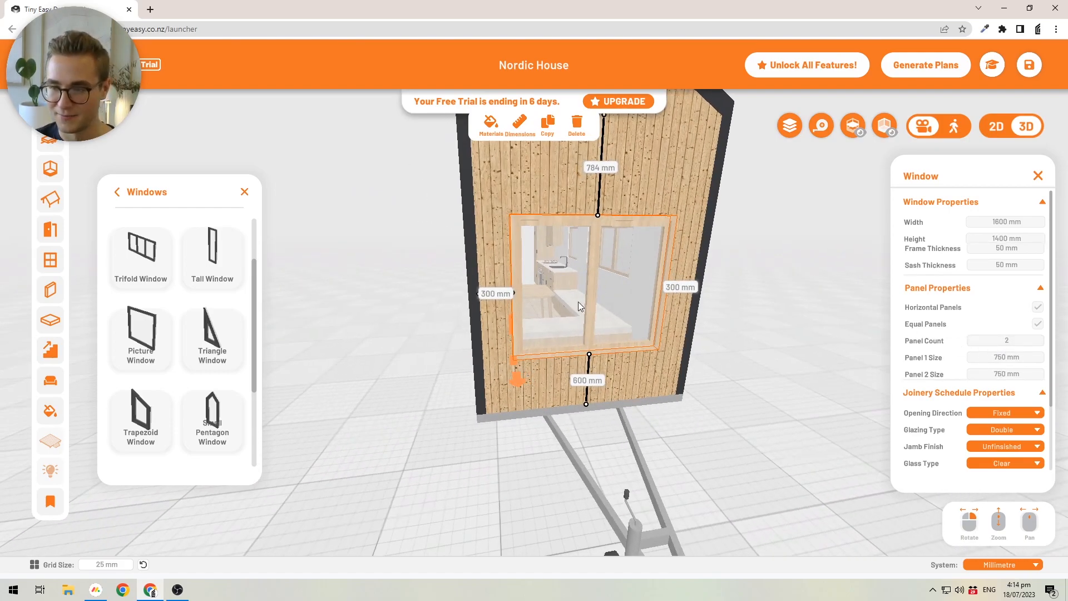
click(1039, 307)
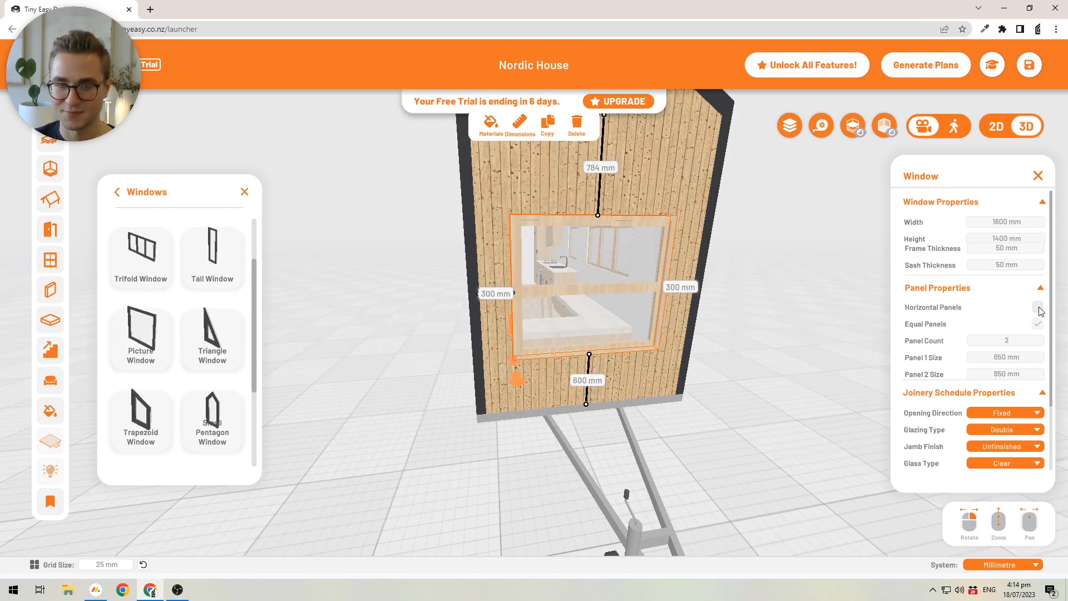
right_drag(620, 291, 594, 308)
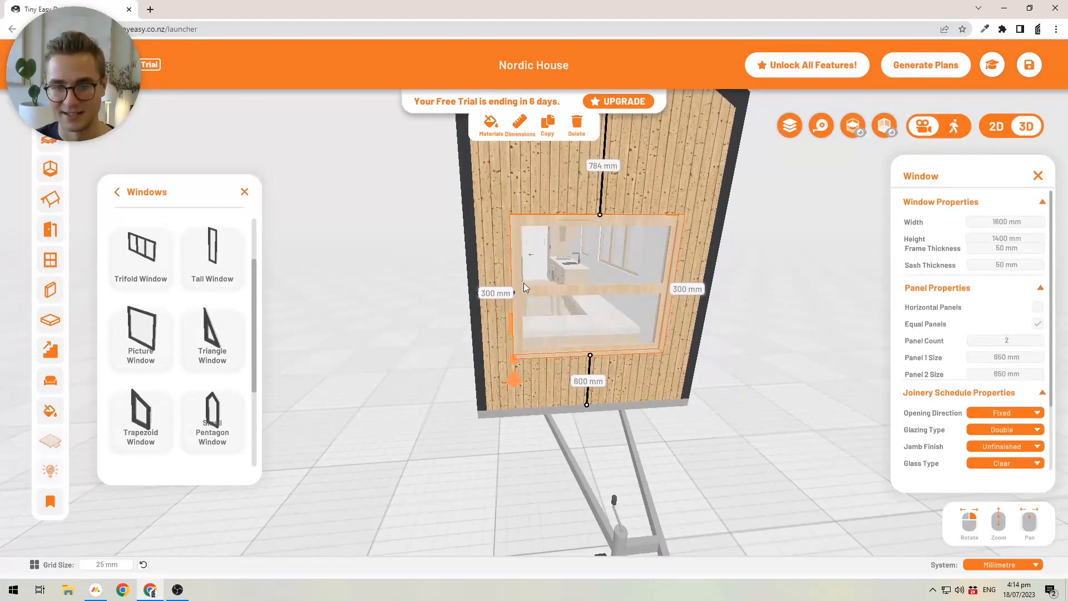
drag(577, 300, 621, 293)
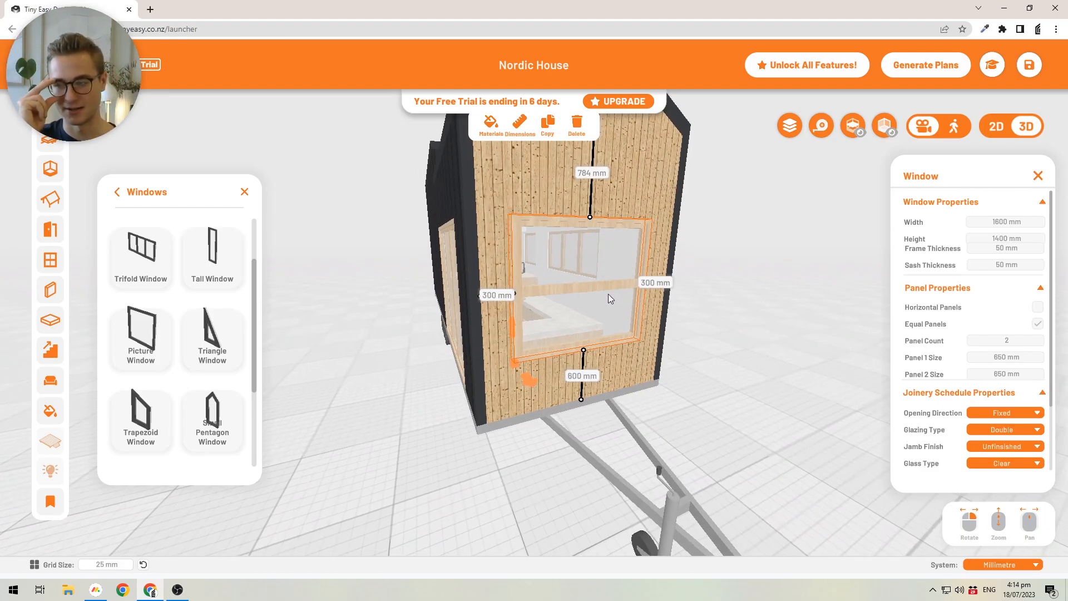
Step: Turn the picture window's horizontal panel arrangement back on and set its panel count to 1
click(1038, 307)
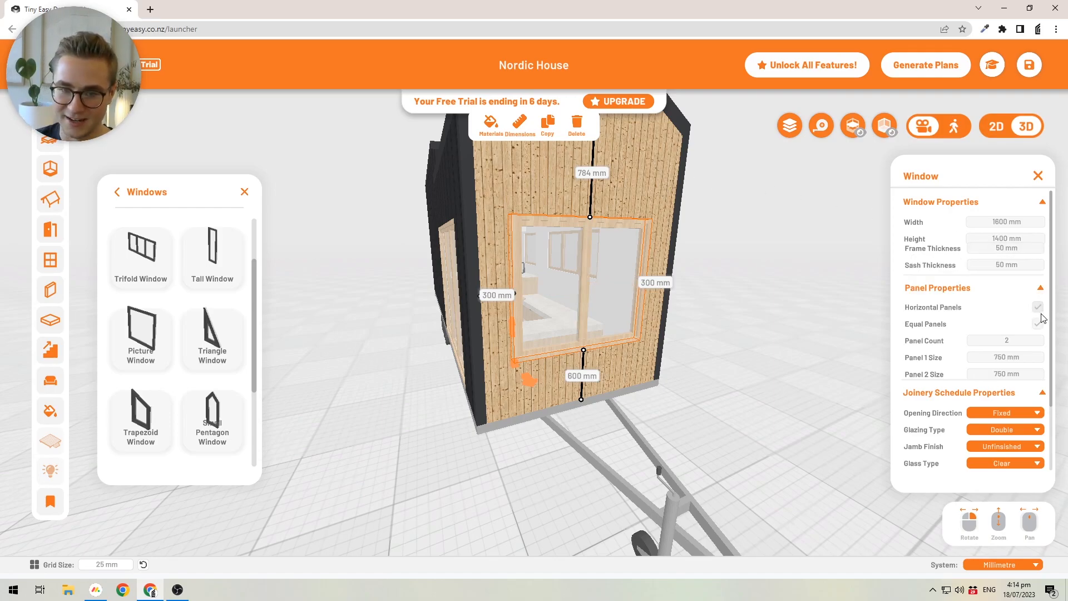
click(1000, 341)
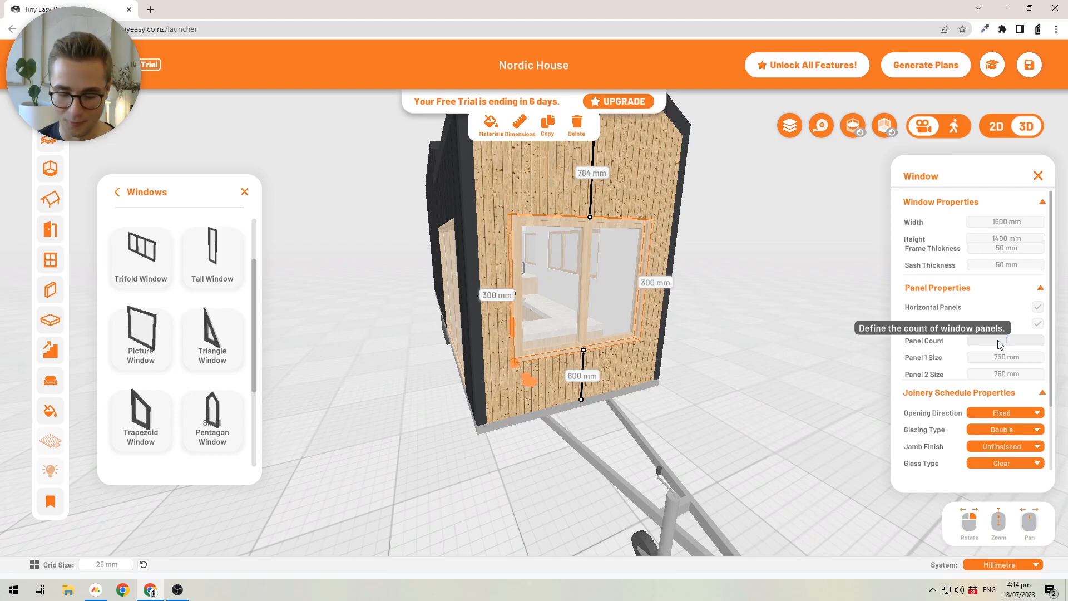
text(1)
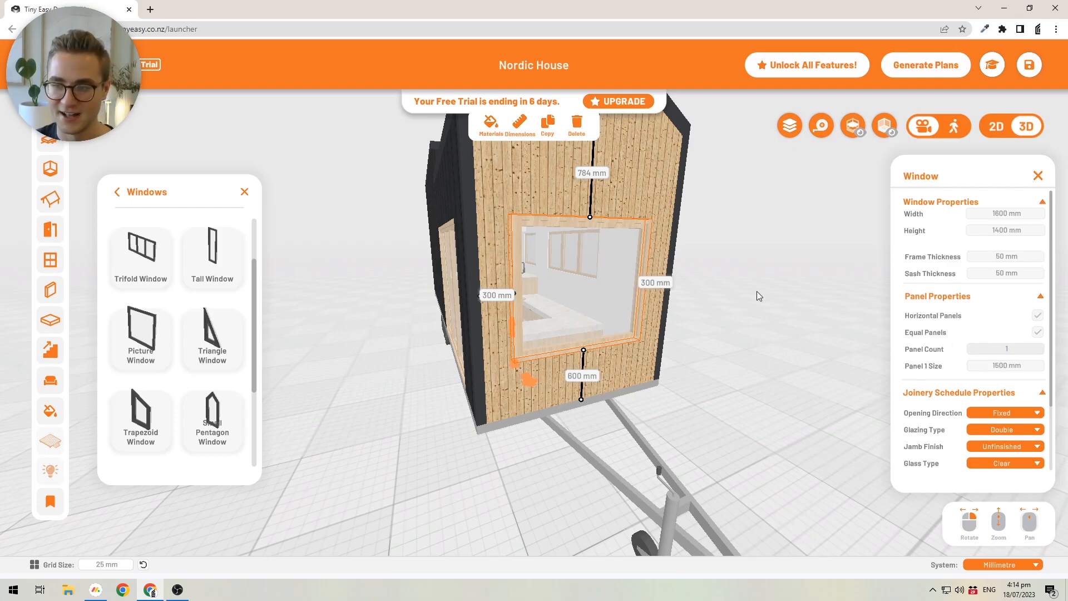
right_drag(715, 296, 645, 299)
drag(517, 304, 609, 302)
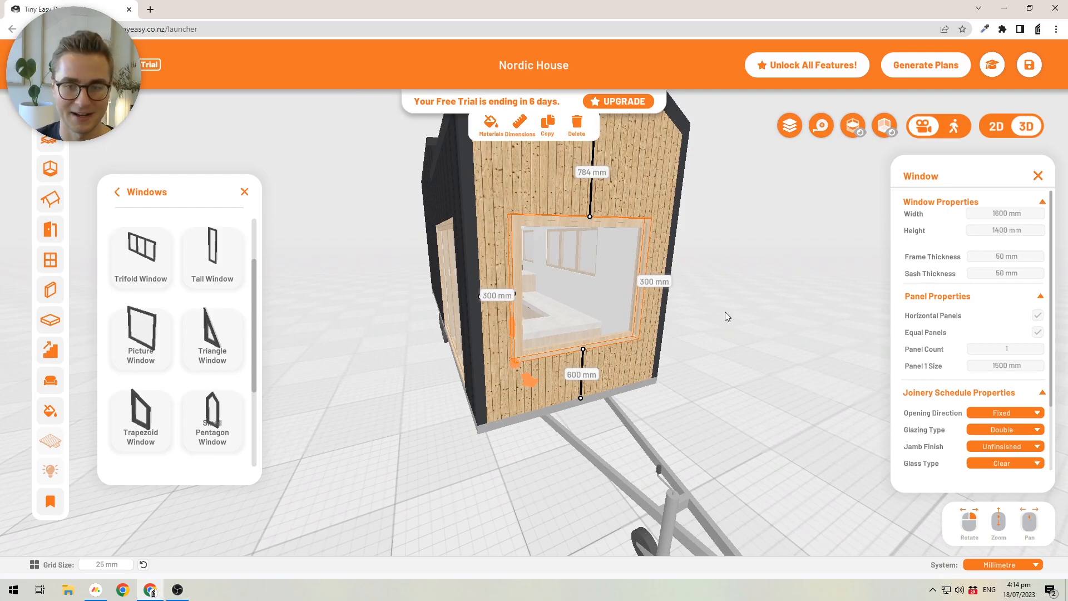
mouse_move(719, 315)
mouse_down()
mouse_move(752, 336)
mouse_move(736, 324)
mouse_up()
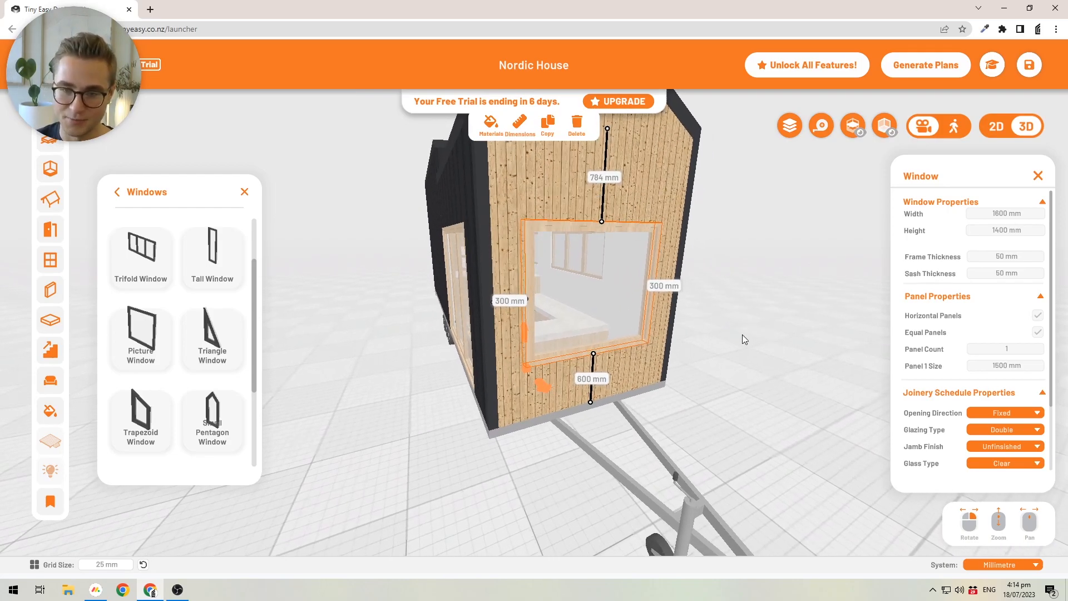